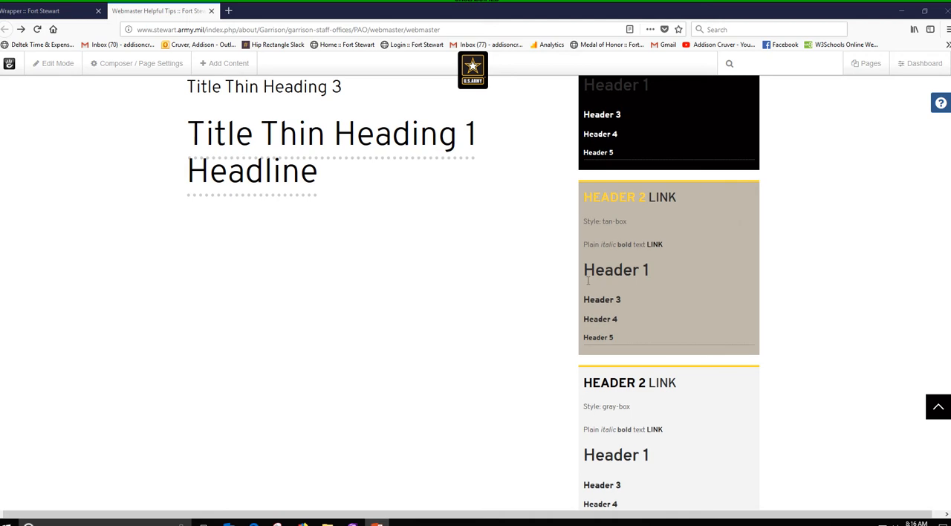
- Examine the sidebar's sample boxes from tan-box through black-outline-box, and check the address of the webmaster tips page
{"action": "scroll", "coordinate": [730, 295], "scroll_direction": "down", "scroll_amount": 2}
{"action": "scroll", "coordinate": [646, 312], "scroll_direction": "down", "scroll_amount": 2}
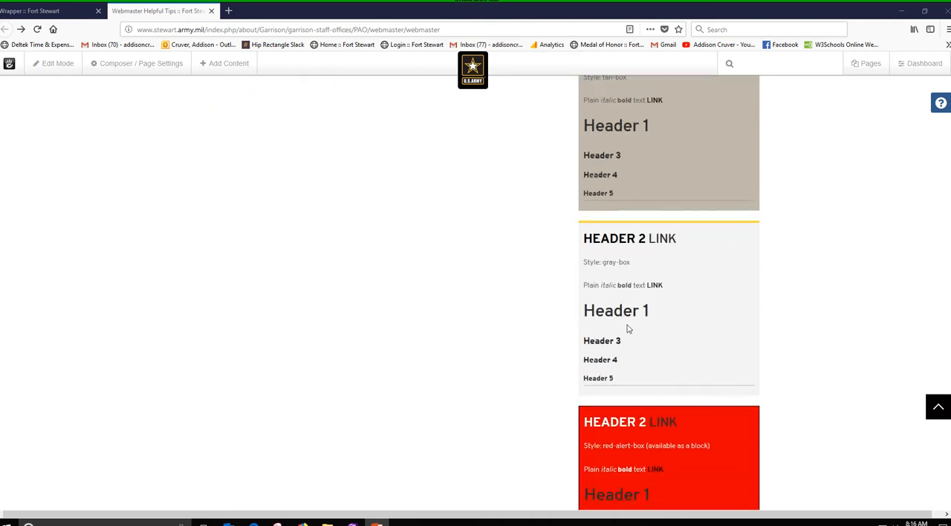
{"action": "scroll", "coordinate": [706, 286], "scroll_direction": "down", "scroll_amount": 3}
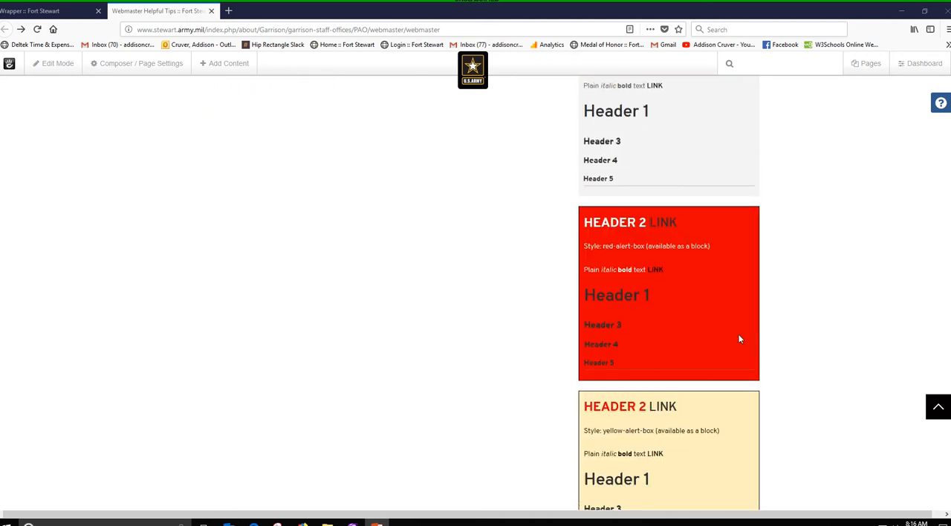
{"action": "scroll", "coordinate": [714, 270], "scroll_direction": "down", "scroll_amount": 2}
{"action": "scroll", "coordinate": [691, 298], "scroll_direction": "down", "scroll_amount": 2}
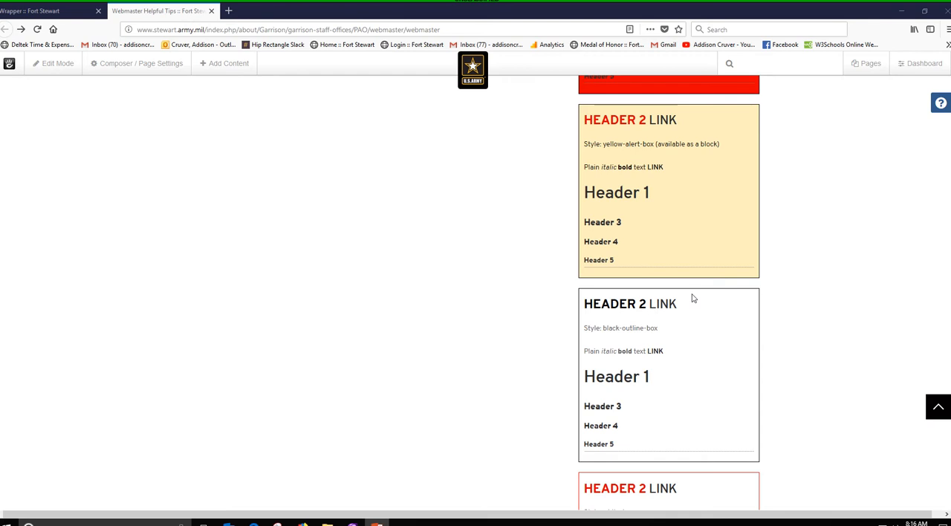
{"action": "scroll", "coordinate": [663, 361], "scroll_direction": "down", "scroll_amount": 2}
{"action": "scroll", "coordinate": [658, 272], "scroll_direction": "up", "scroll_amount": 4}
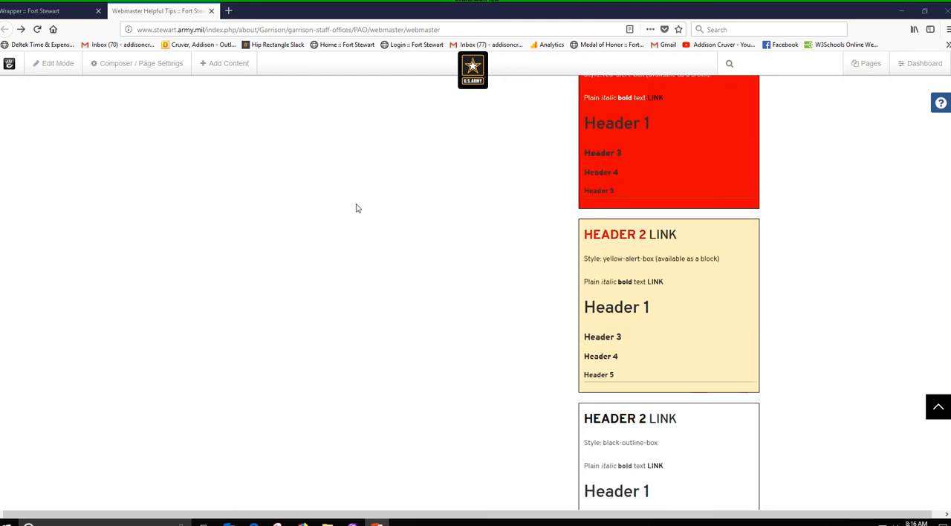
{"action": "scroll", "coordinate": [684, 274], "scroll_direction": "up", "scroll_amount": 3}
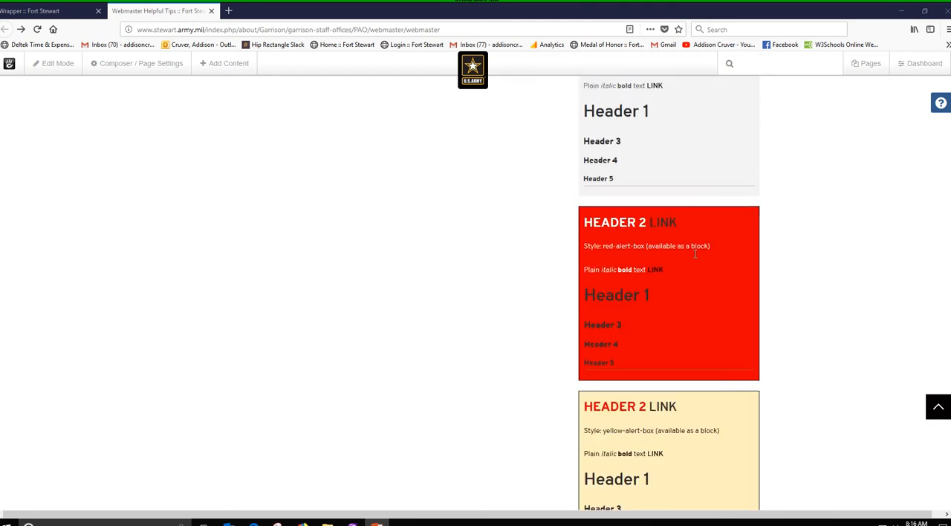
{"action": "scroll", "coordinate": [714, 347], "scroll_direction": "up", "scroll_amount": 3}
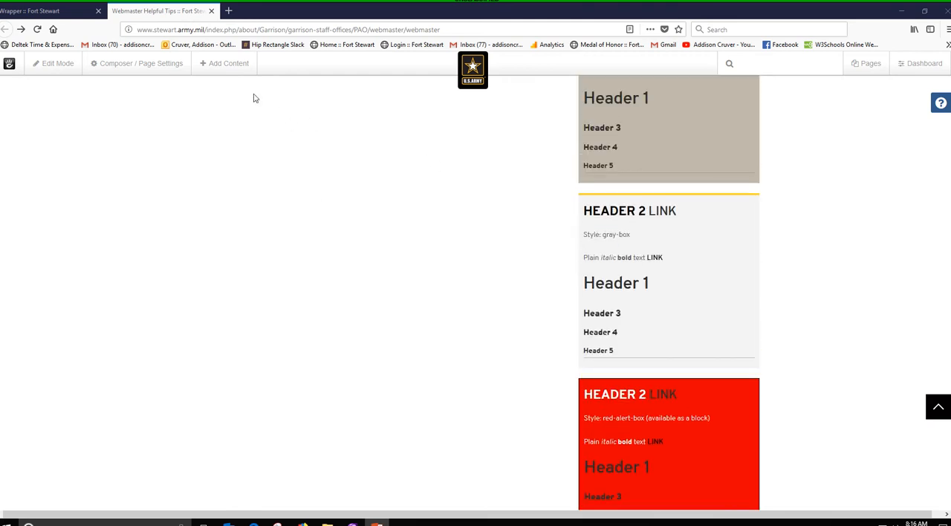
{"action": "left_click", "coordinate": [475, 30]}
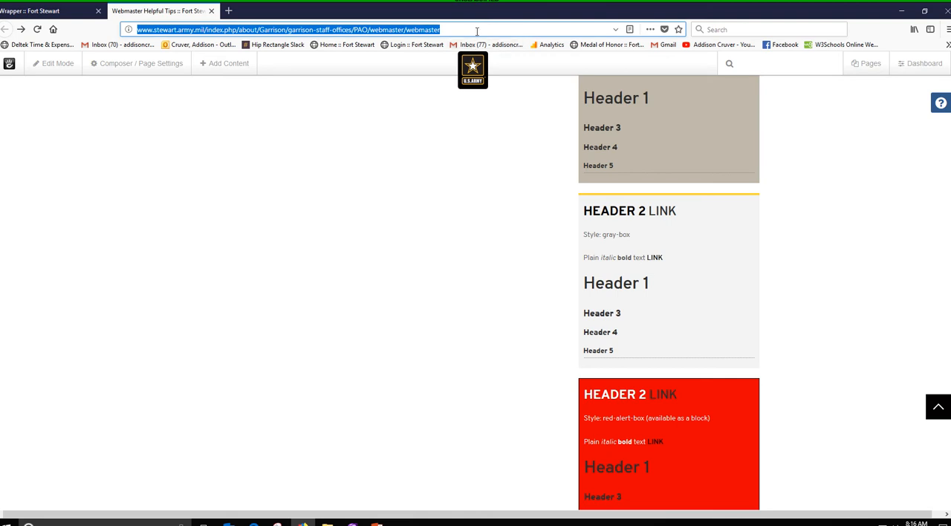
{"action": "left_click", "coordinate": [477, 31]}
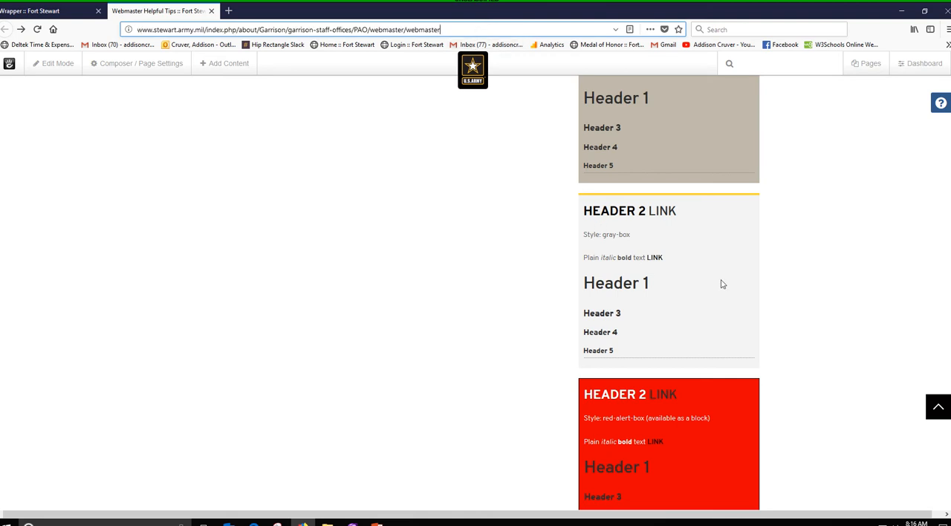
- Review the Wrapper Styles instructions and compare the style names and text effects of all sample boxes, including the unstyled one
{"action": "scroll", "coordinate": [721, 283], "scroll_direction": "up", "scroll_amount": 1}
{"action": "scroll", "coordinate": [721, 284], "scroll_direction": "up", "scroll_amount": 2}
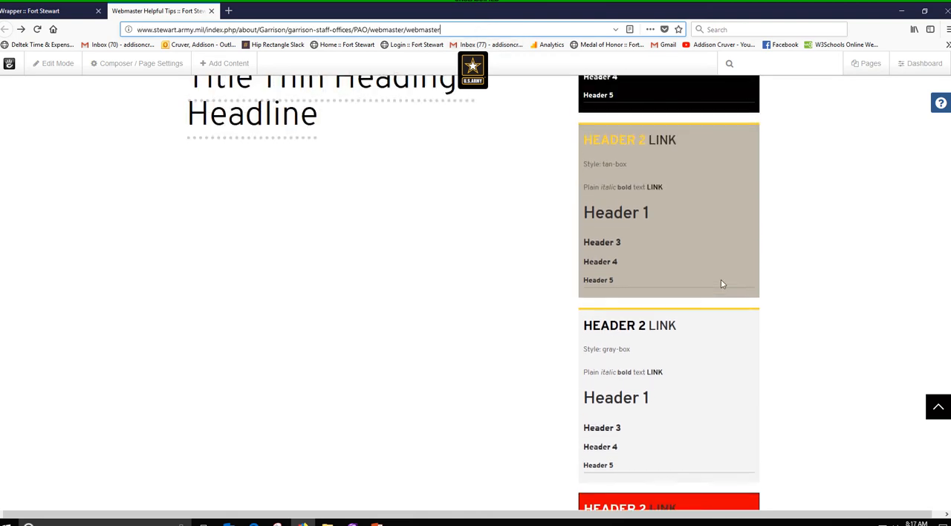
{"action": "scroll", "coordinate": [721, 284], "scroll_direction": "up", "scroll_amount": 1}
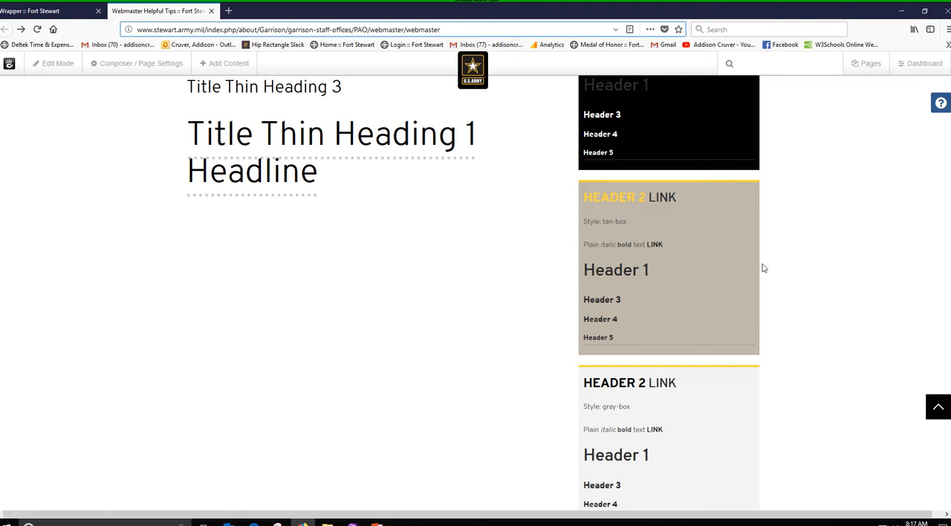
{"action": "scroll", "coordinate": [763, 271], "scroll_direction": "up", "scroll_amount": 1}
{"action": "scroll", "coordinate": [763, 271], "scroll_direction": "up", "scroll_amount": 3}
{"action": "scroll", "coordinate": [763, 271], "scroll_direction": "down", "scroll_amount": 5}
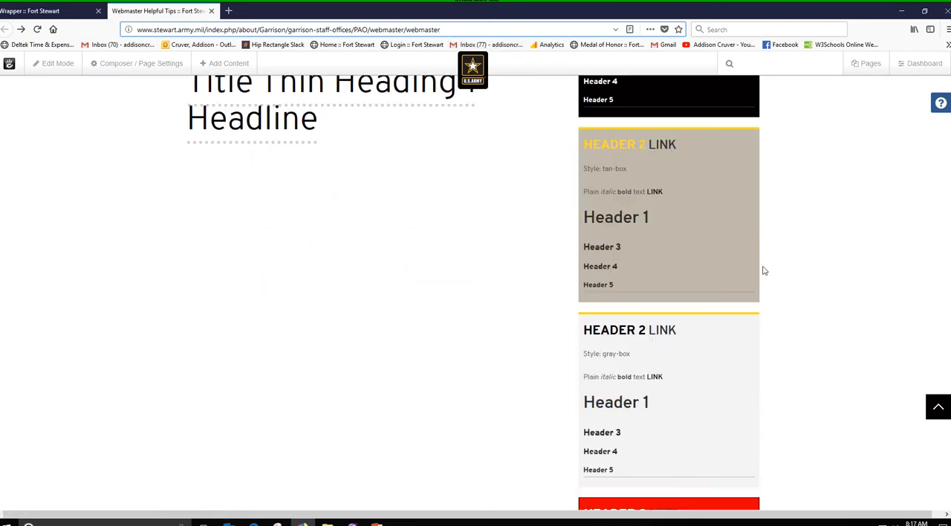
{"action": "scroll", "coordinate": [763, 270], "scroll_direction": "up", "scroll_amount": 8}
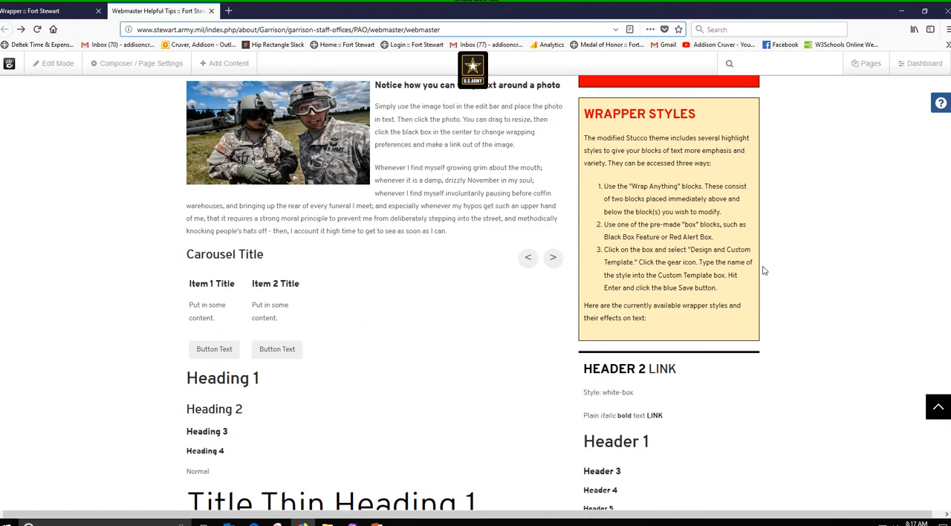
{"action": "scroll", "coordinate": [762, 270], "scroll_direction": "down", "scroll_amount": 3}
{"action": "scroll", "coordinate": [655, 176], "scroll_direction": "down", "scroll_amount": 4}
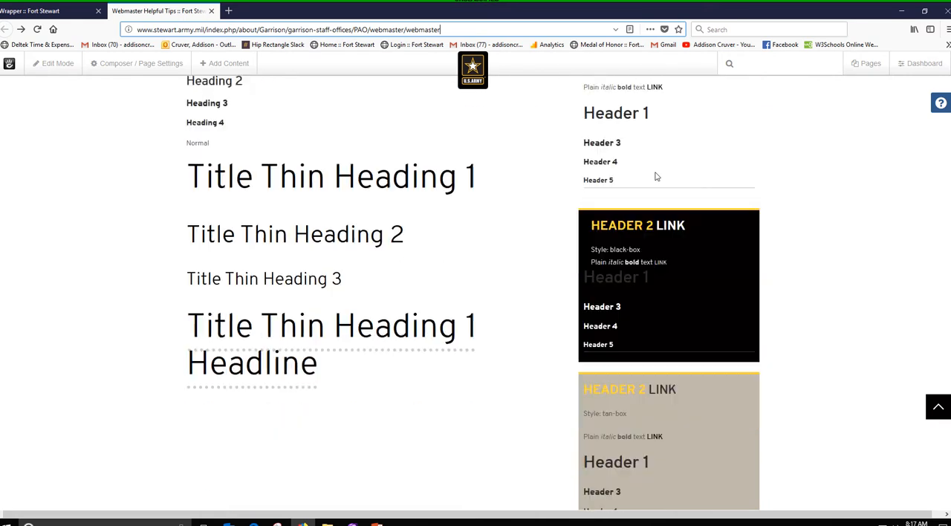
{"action": "scroll", "coordinate": [643, 251], "scroll_direction": "down", "scroll_amount": 3}
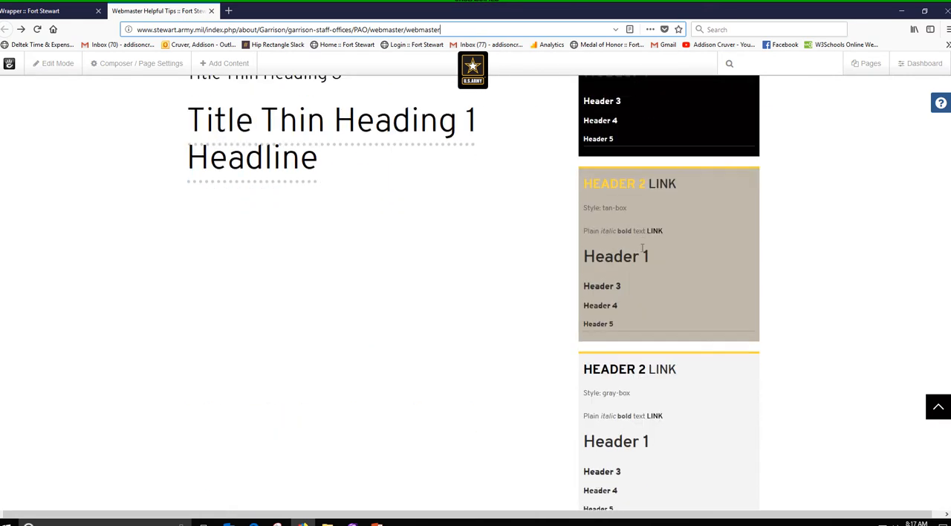
{"action": "scroll", "coordinate": [643, 251], "scroll_direction": "down", "scroll_amount": 4}
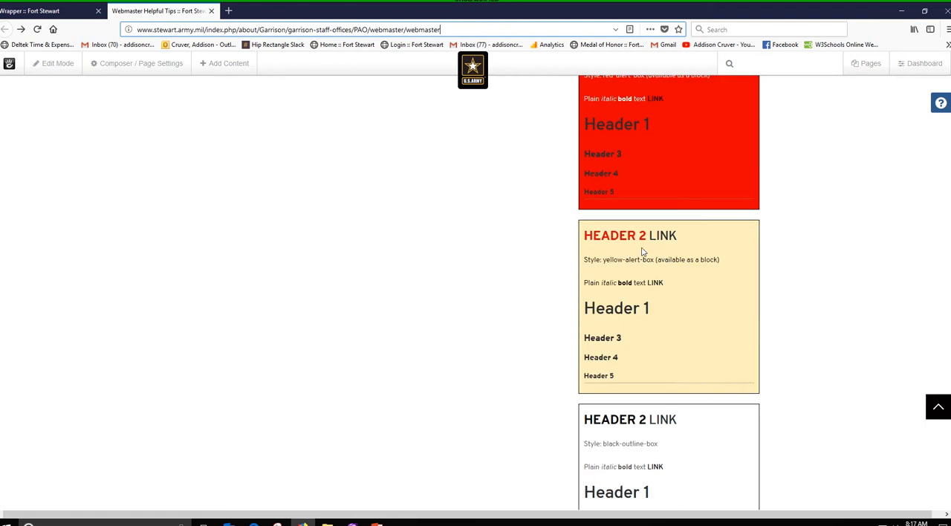
{"action": "scroll", "coordinate": [642, 252], "scroll_direction": "down", "scroll_amount": 2}
{"action": "scroll", "coordinate": [642, 252], "scroll_direction": "down", "scroll_amount": 7}
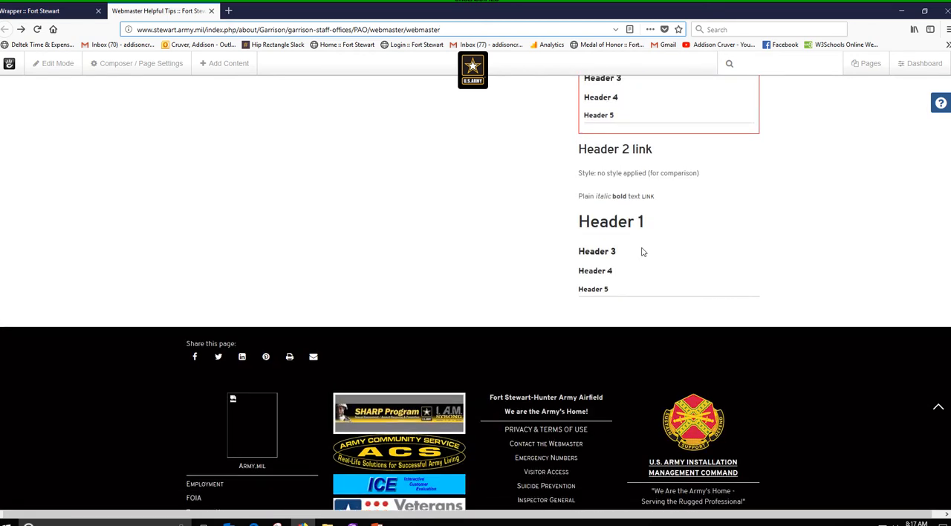
{"action": "scroll", "coordinate": [642, 250], "scroll_direction": "up", "scroll_amount": 2}
{"action": "scroll", "coordinate": [693, 220], "scroll_direction": "down", "scroll_amount": 2}
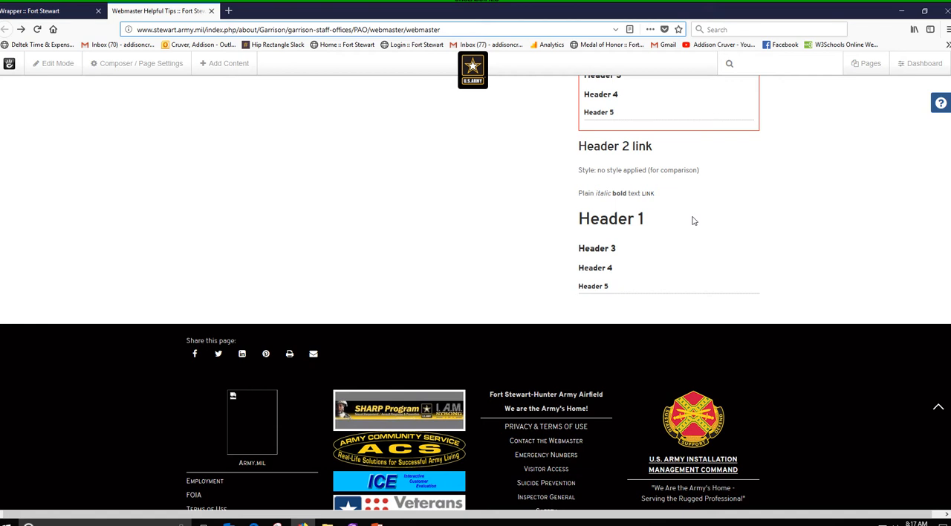
{"action": "scroll", "coordinate": [691, 221], "scroll_direction": "up", "scroll_amount": 5}
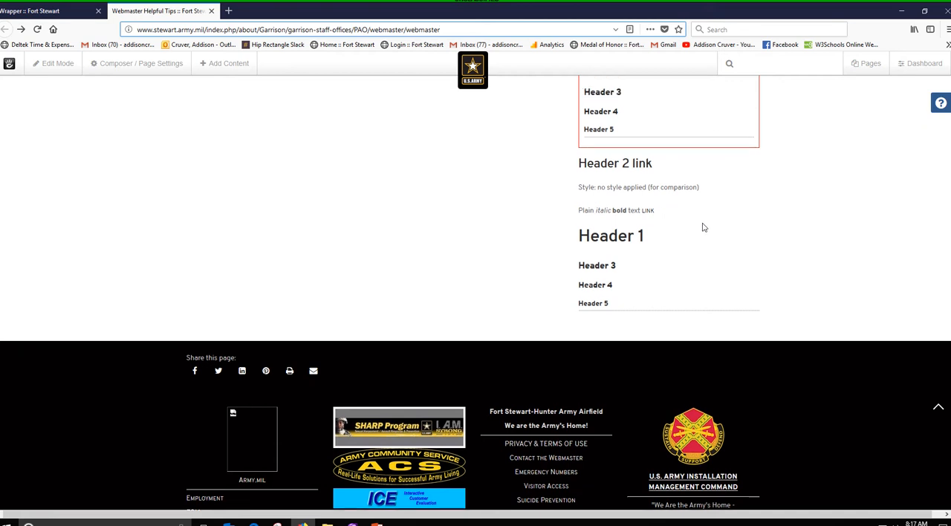
{"action": "scroll", "coordinate": [703, 227], "scroll_direction": "up", "scroll_amount": 13}
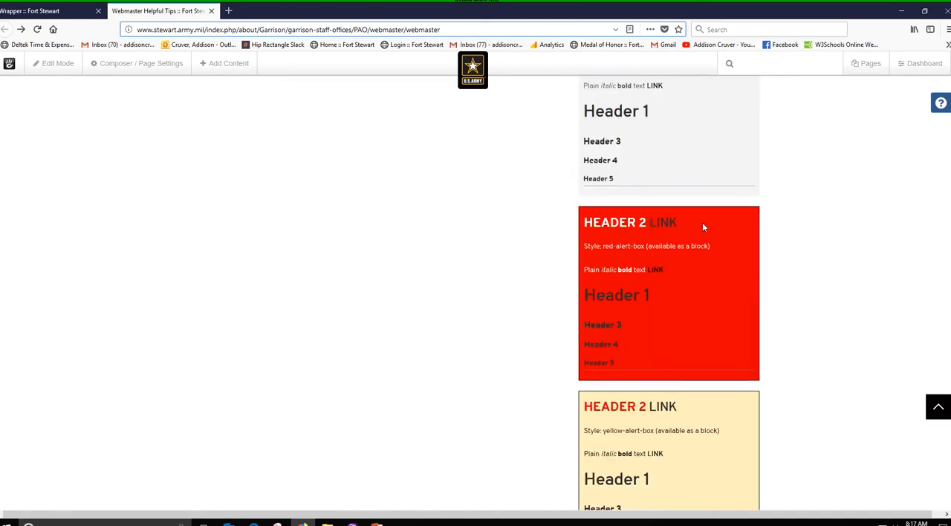
{"action": "scroll", "coordinate": [703, 227], "scroll_direction": "up", "scroll_amount": 2}
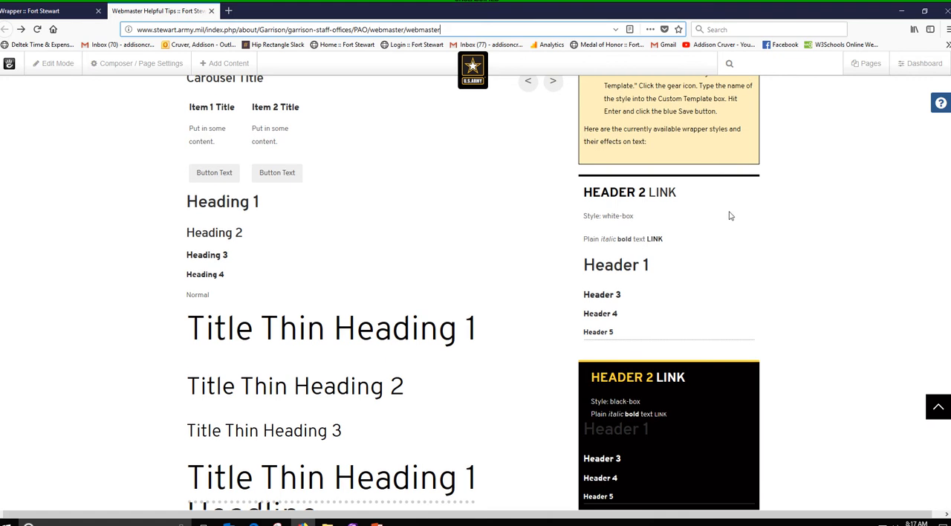
{"action": "scroll", "coordinate": [657, 395], "scroll_direction": "down", "scroll_amount": 3}
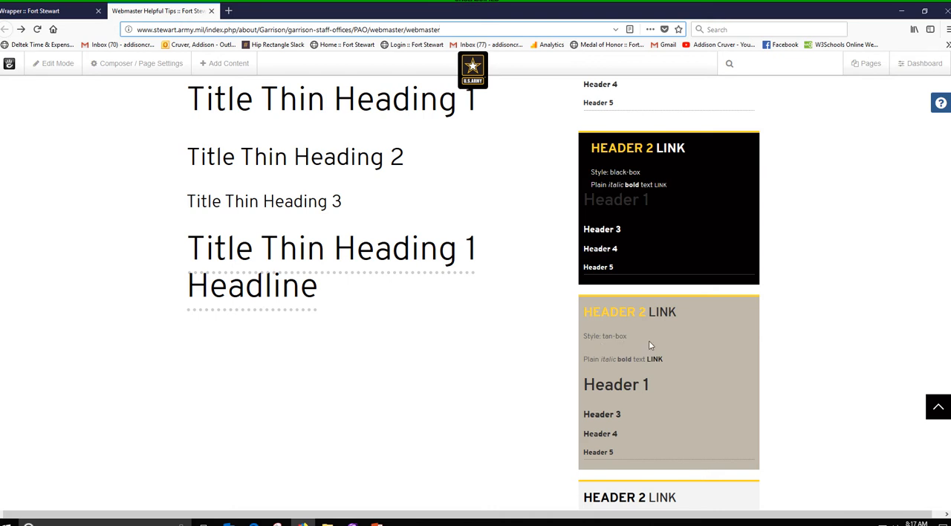
{"action": "scroll", "coordinate": [648, 341], "scroll_direction": "down", "scroll_amount": 3}
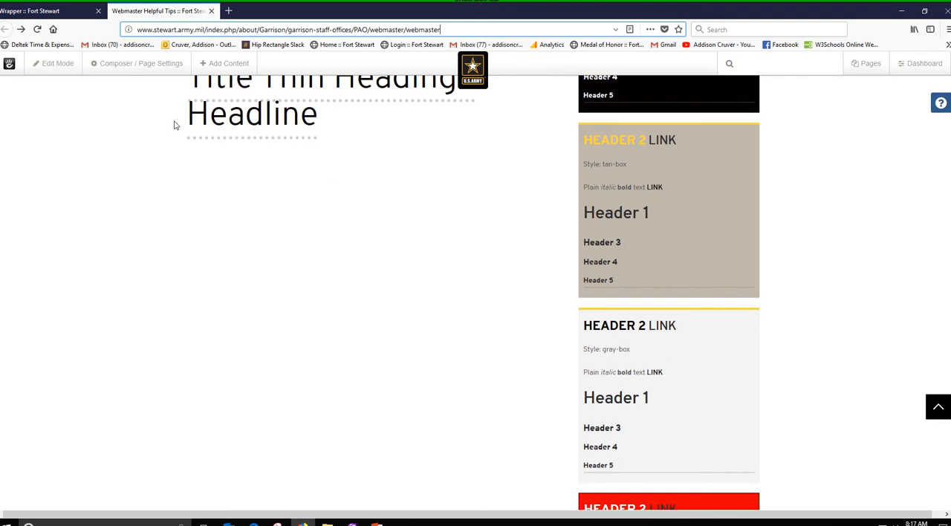
- On the Wrapper page, add a Wrapper Start block above the Mission text with ID sfl and class tan-box
{"action": "left_click", "coordinate": [38, 12]}
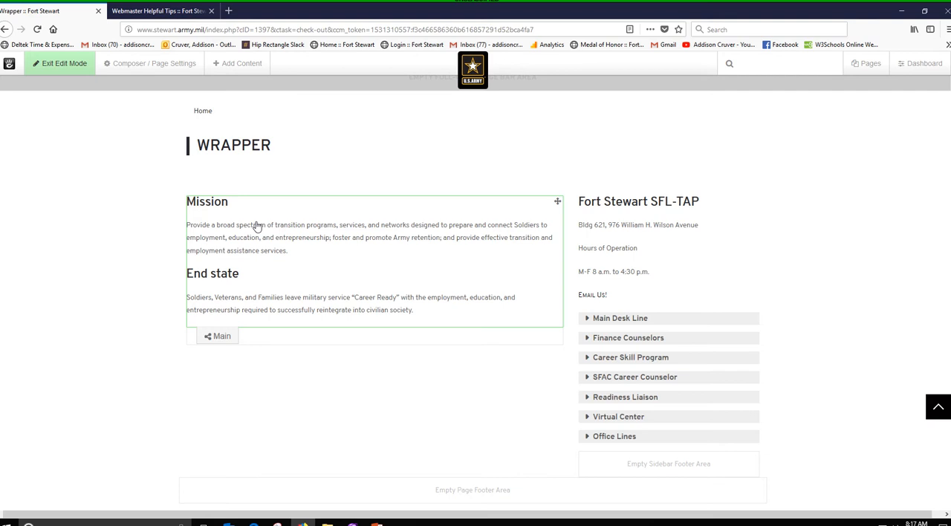
{"action": "left_click", "coordinate": [241, 63]}
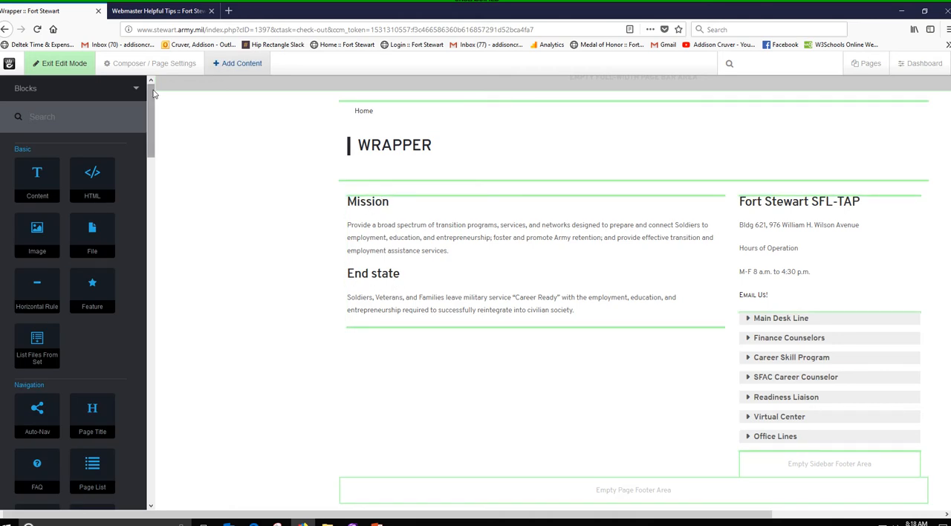
{"action": "left_click_drag", "start_coordinate": [151, 93], "coordinate": [142, 401]}
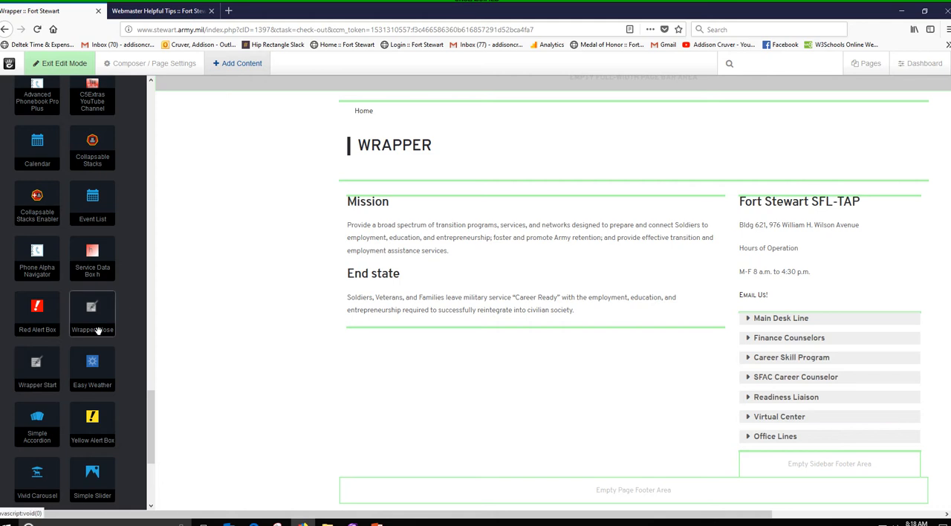
{"action": "left_click_drag", "start_coordinate": [37, 371], "coordinate": [233, 210]}
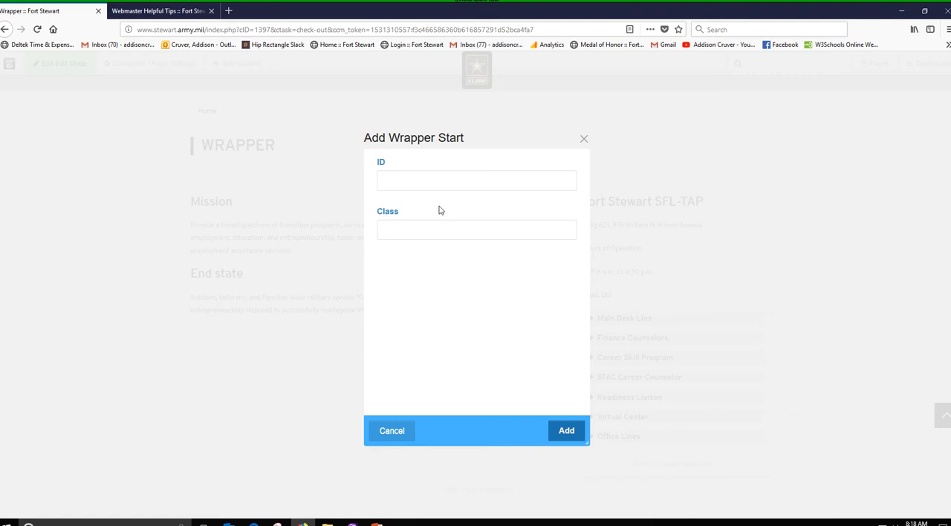
{"action": "left_click", "coordinate": [430, 179]}
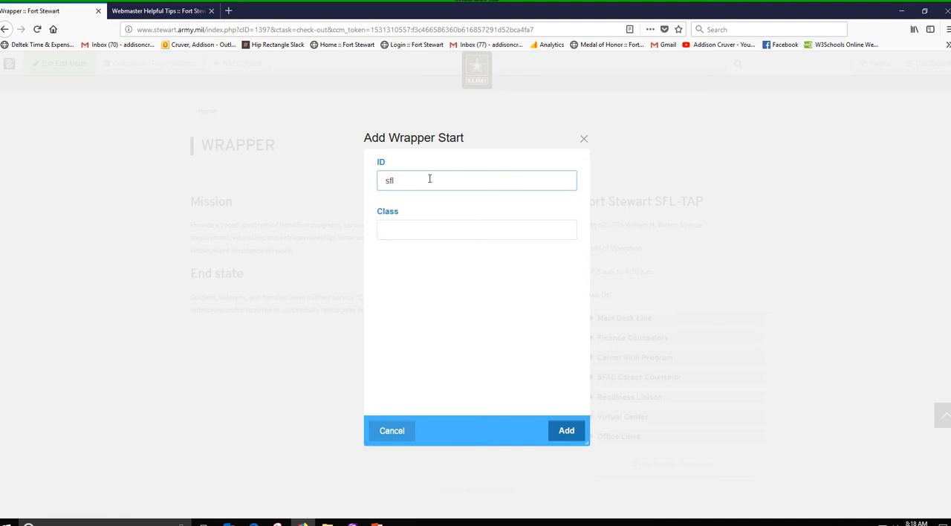
{"action": "key", "text": "Tab"}
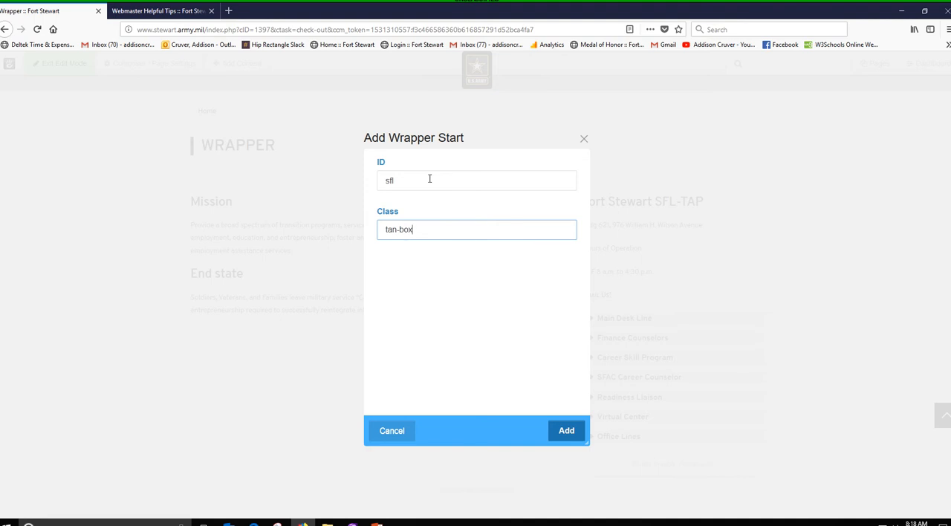
{"action": "left_click", "coordinate": [568, 434]}
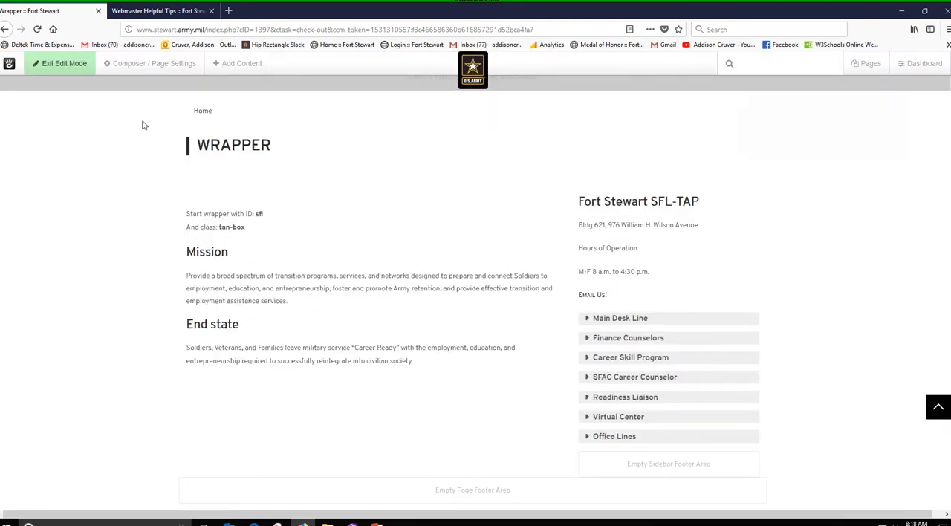
- Add a Wrapper Close block directly below the End state text, using the matching ID sfl
{"action": "left_click", "coordinate": [232, 63]}
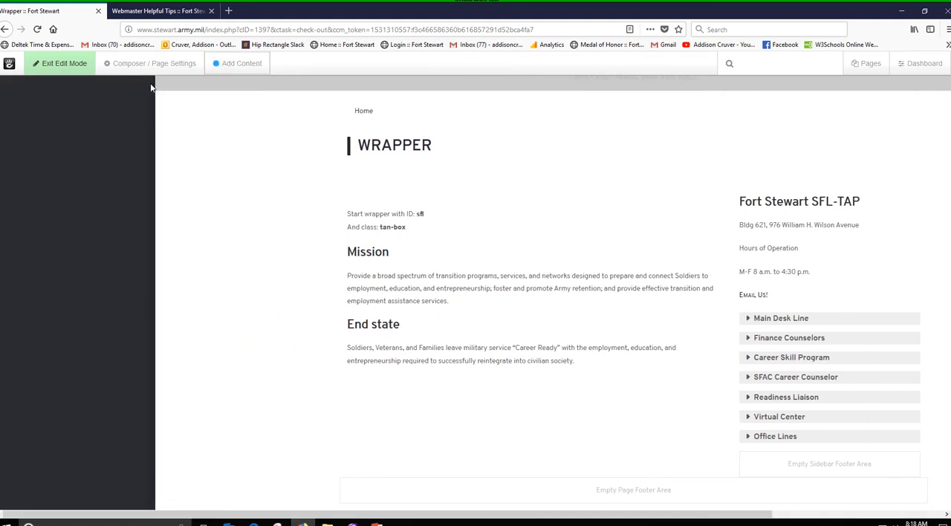
{"action": "left_click_drag", "start_coordinate": [150, 94], "coordinate": [179, 432]}
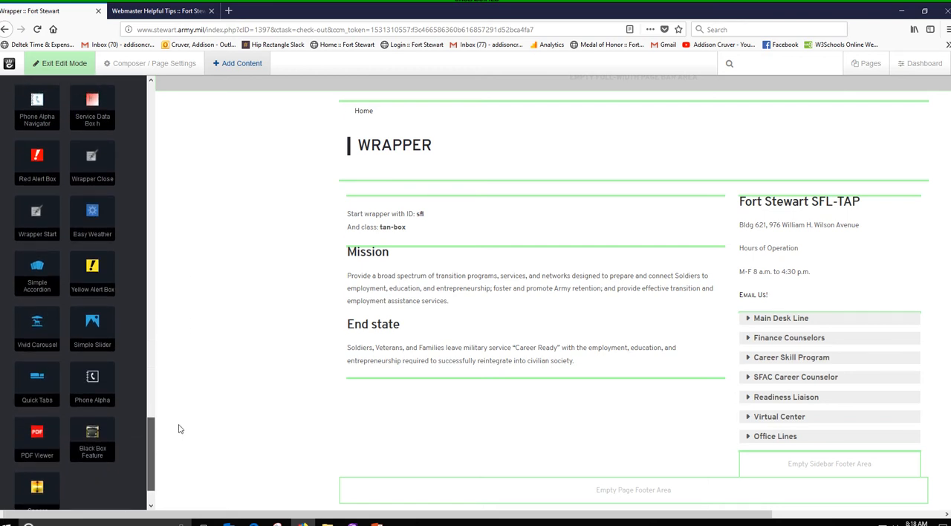
{"action": "left_click_drag", "start_coordinate": [89, 165], "coordinate": [293, 382]}
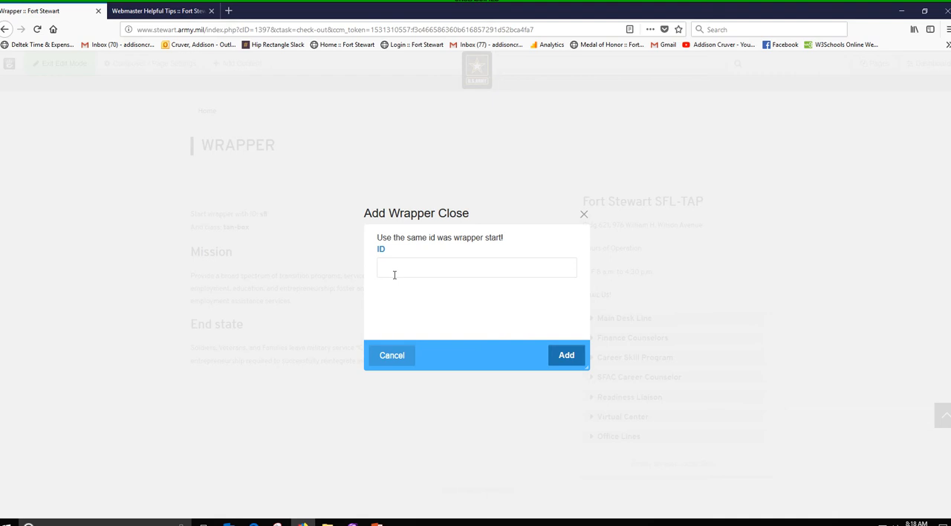
{"action": "left_click", "coordinate": [401, 271]}
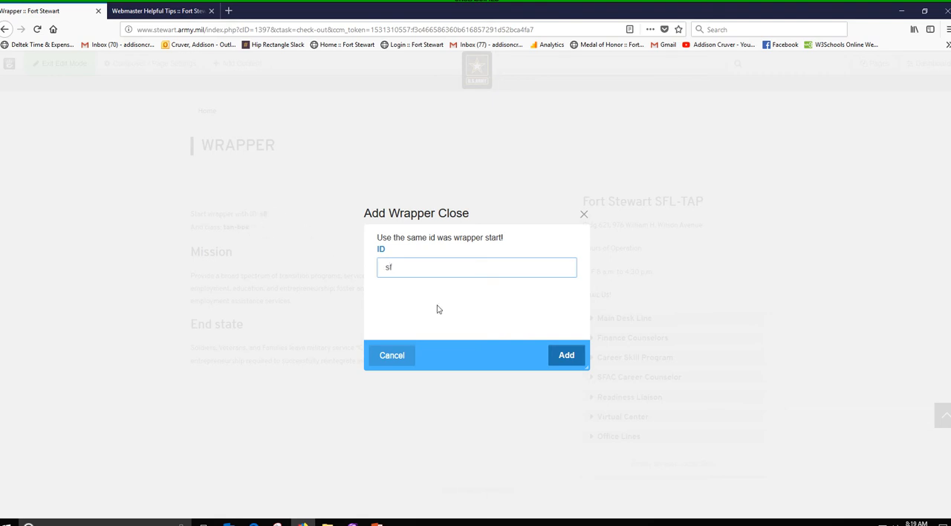
{"action": "left_click", "coordinate": [568, 357]}
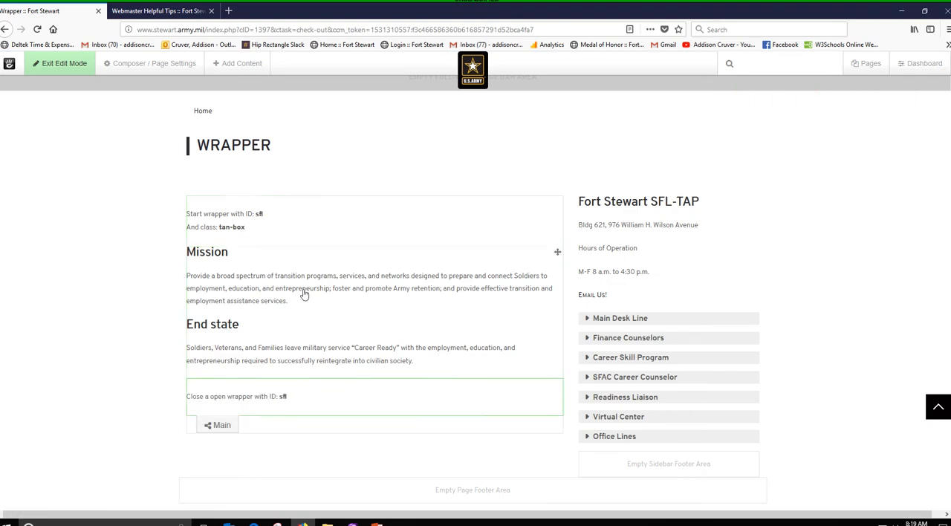
- Save the Wrapper page's draft changes and check the tan-box styling around the Mission and End state text
{"action": "left_click", "coordinate": [58, 65]}
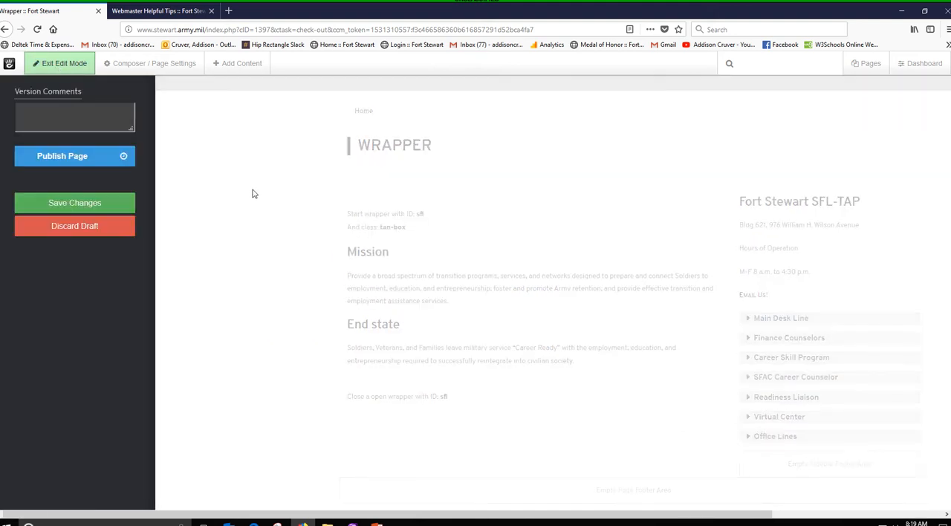
{"action": "left_click", "coordinate": [104, 211]}
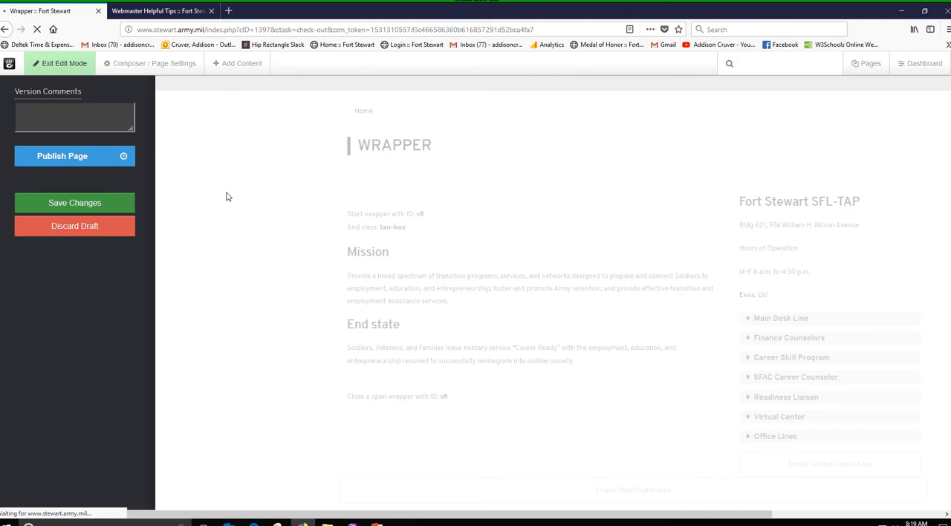
{"action": "scroll", "coordinate": [332, 236], "scroll_direction": "down", "scroll_amount": 1}
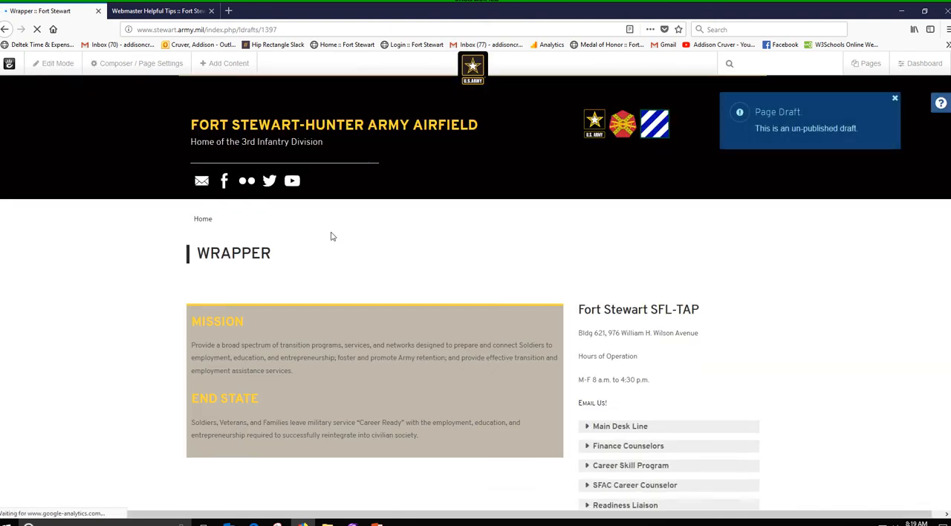
{"action": "scroll", "coordinate": [332, 236], "scroll_direction": "down", "scroll_amount": 2}
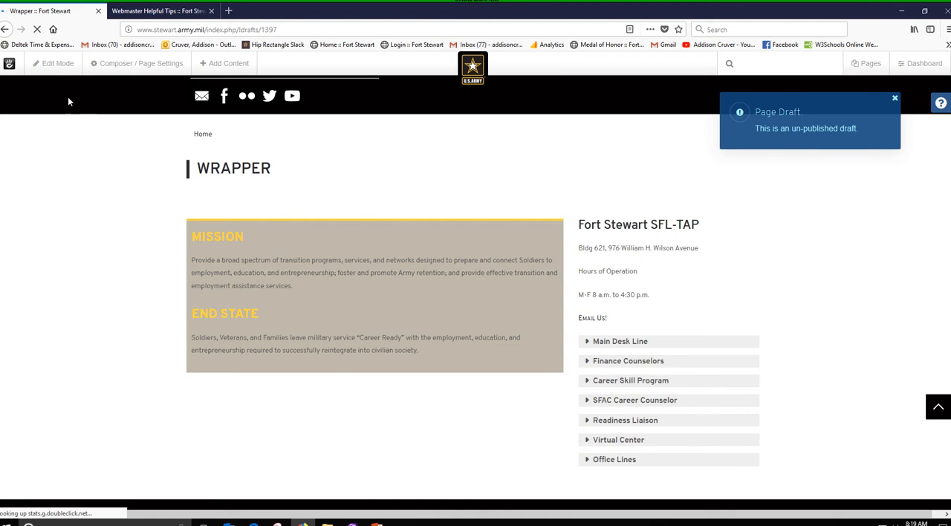
- Reopen the page for editing and move the Wrapper Start and Close blocks to enclose the sidebar's Fort Stewart SFL-TAP content
{"action": "left_click", "coordinate": [53, 63]}
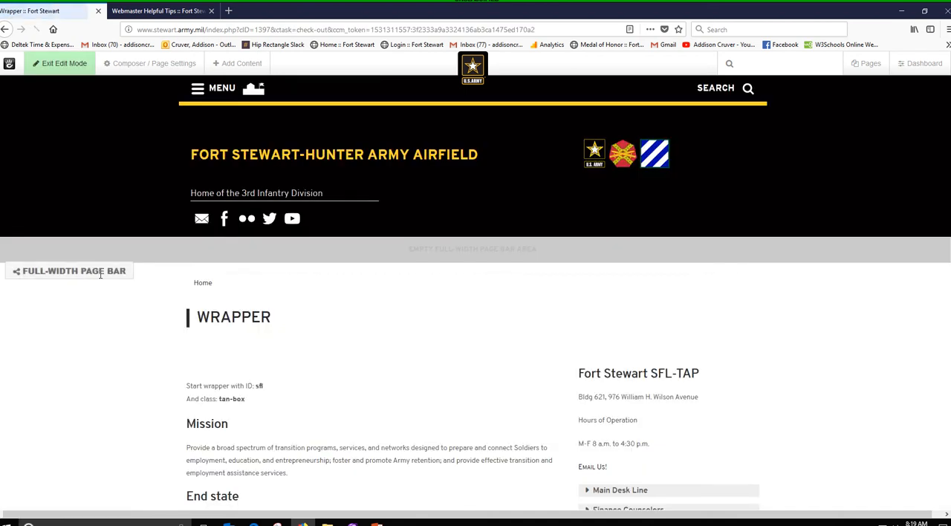
{"action": "left_click_drag", "start_coordinate": [557, 375], "coordinate": [675, 356]}
{"action": "scroll", "coordinate": [675, 354], "scroll_direction": "down", "scroll_amount": 3}
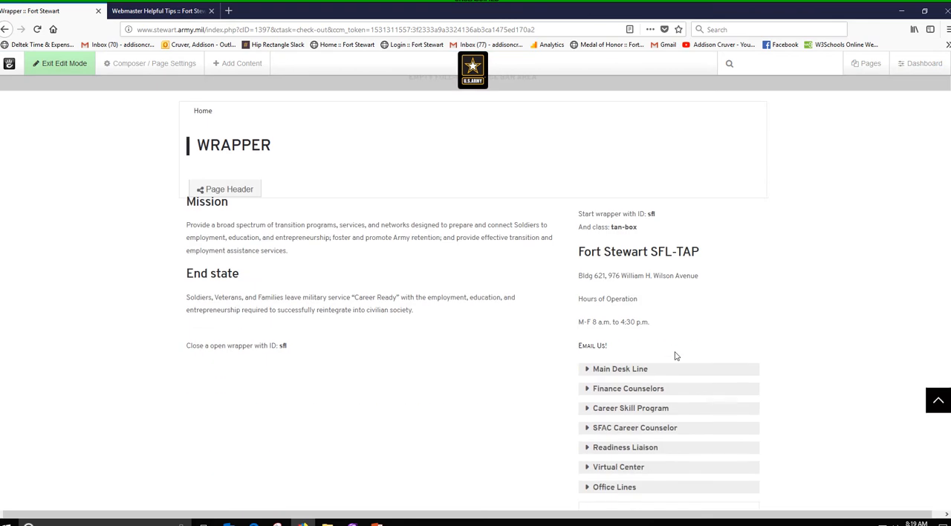
{"action": "left_click_drag", "start_coordinate": [557, 334], "coordinate": [687, 313]}
{"action": "scroll", "coordinate": [721, 364], "scroll_direction": "up", "scroll_amount": 3}
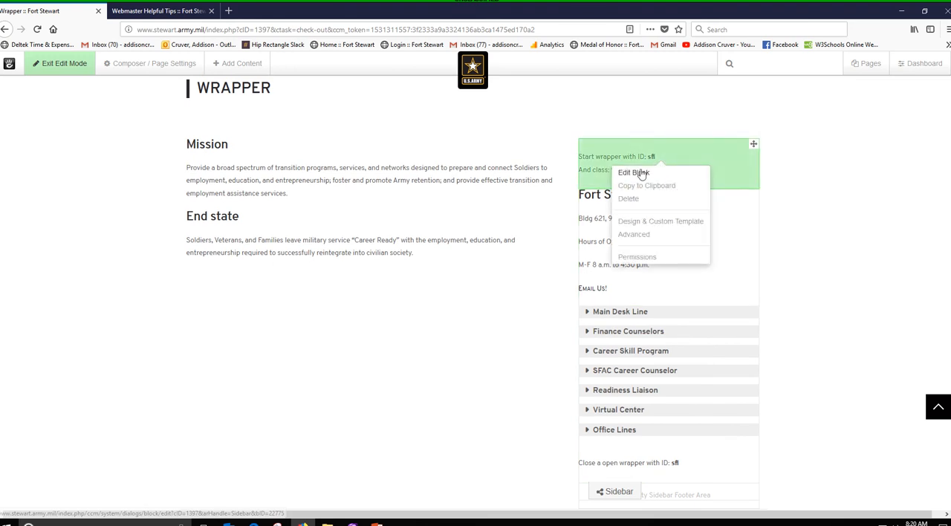
- Change the sidebar Wrapper Start block's class to gray-box and save the block
{"action": "left_click", "coordinate": [823, 173]}
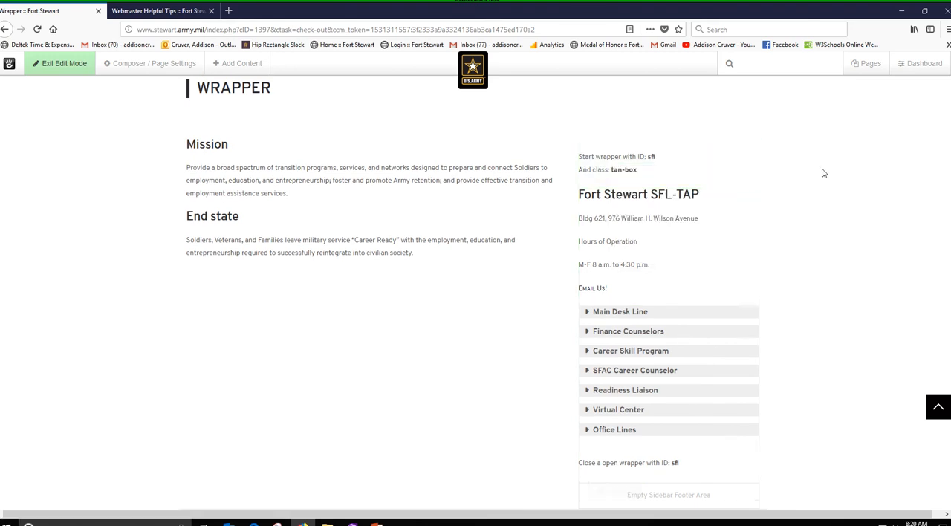
{"action": "left_click", "coordinate": [656, 167]}
{"action": "left_click", "coordinate": [645, 176]}
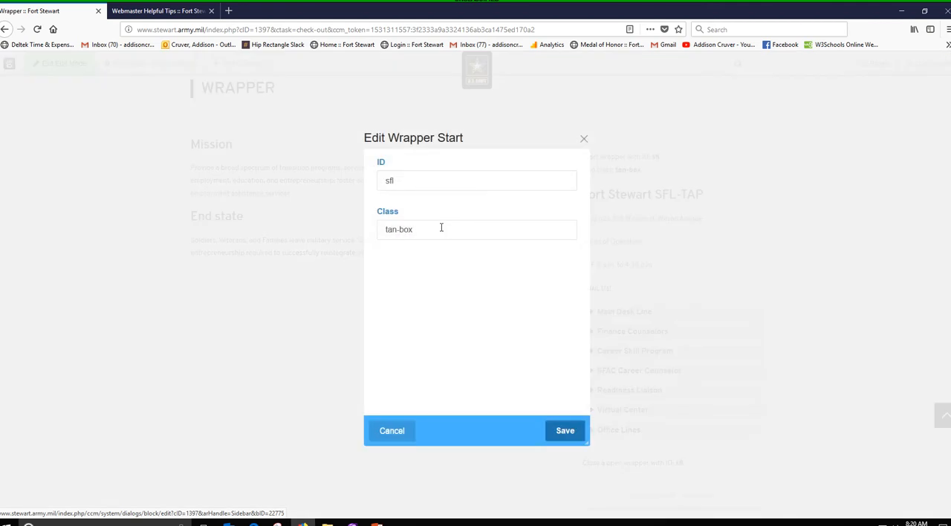
{"action": "left_click", "coordinate": [395, 229]}
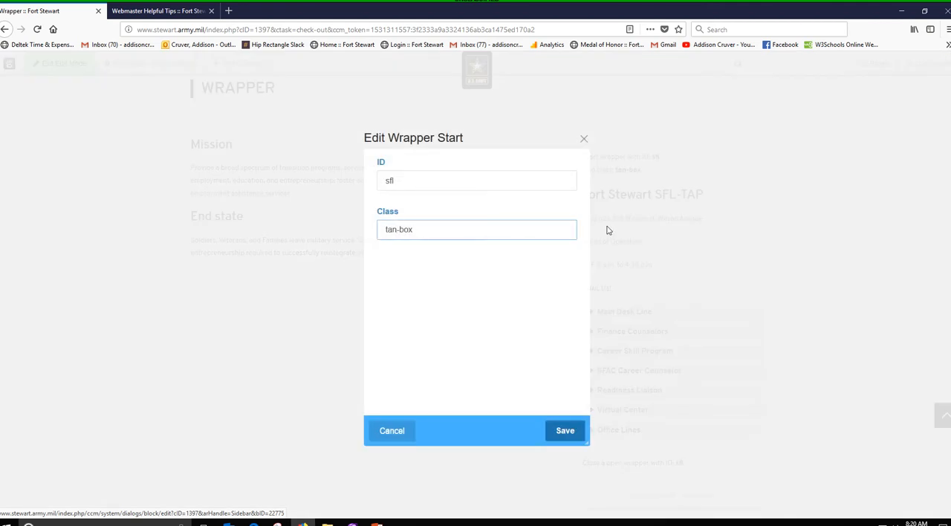
{"action": "type", "text": "gray"}
{"action": "left_click", "coordinate": [576, 438]}
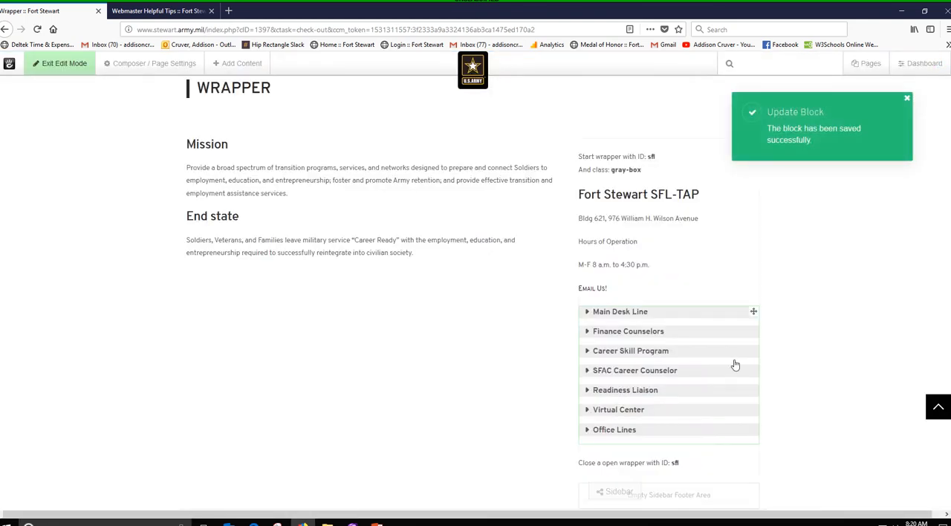
- Set the semantic title tag of the sidebar's Simple Accordion block to H2 and save it
{"action": "left_click", "coordinate": [649, 318]}
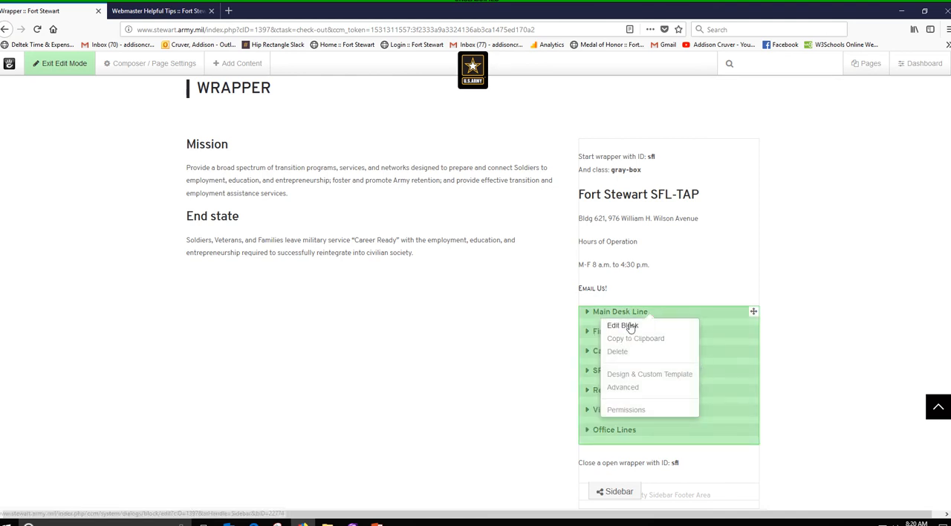
{"action": "left_click", "coordinate": [629, 325]}
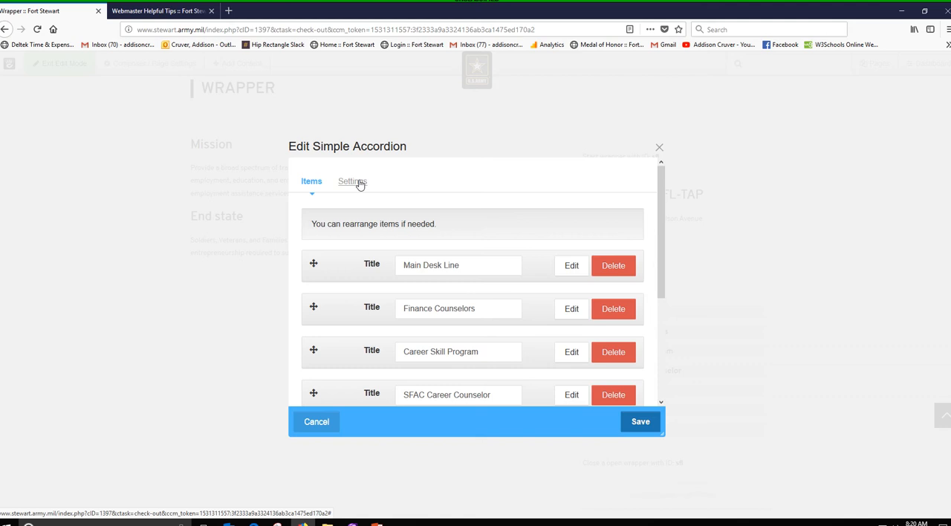
{"action": "left_click", "coordinate": [359, 183]}
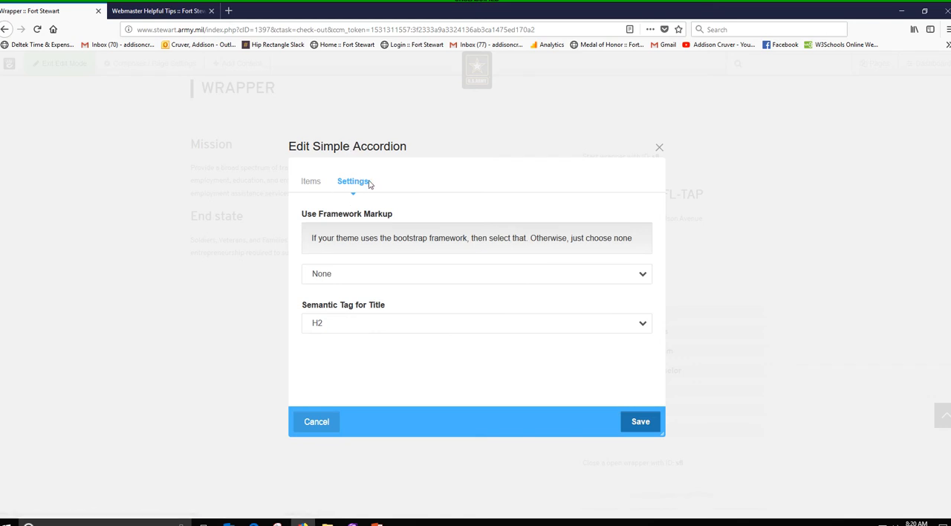
{"action": "left_click", "coordinate": [364, 324]}
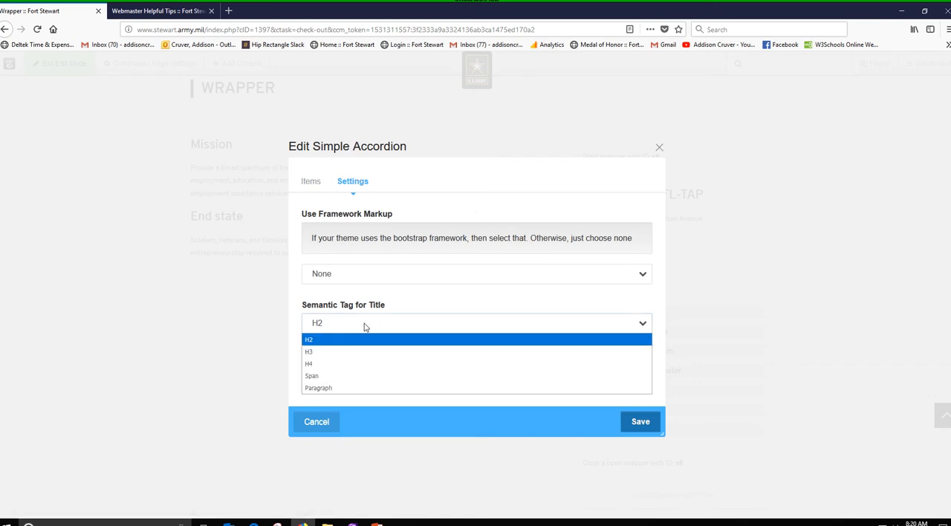
{"action": "left_click", "coordinate": [327, 339]}
{"action": "left_click", "coordinate": [648, 423]}
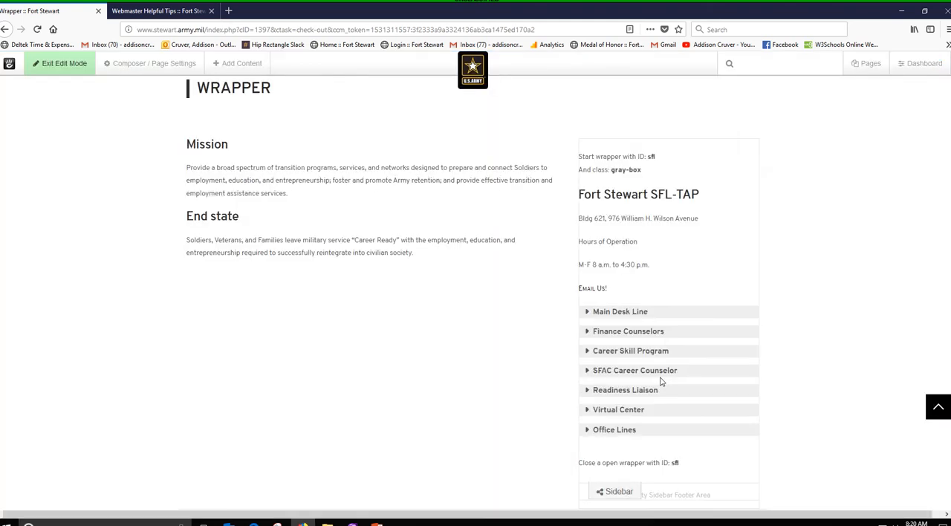
- Save the draft and check how the gray-box style affects the sidebar headings and accordion titles
{"action": "left_click", "coordinate": [77, 68]}
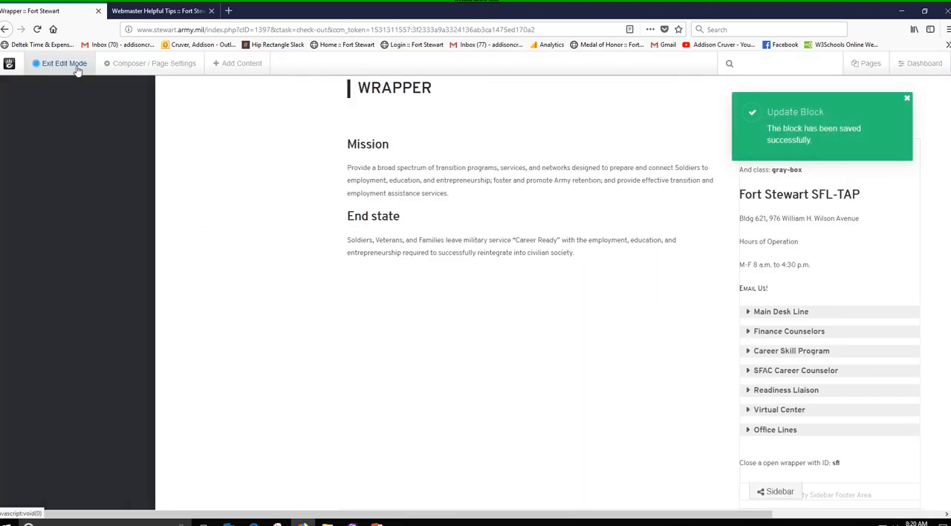
{"action": "left_click", "coordinate": [61, 205]}
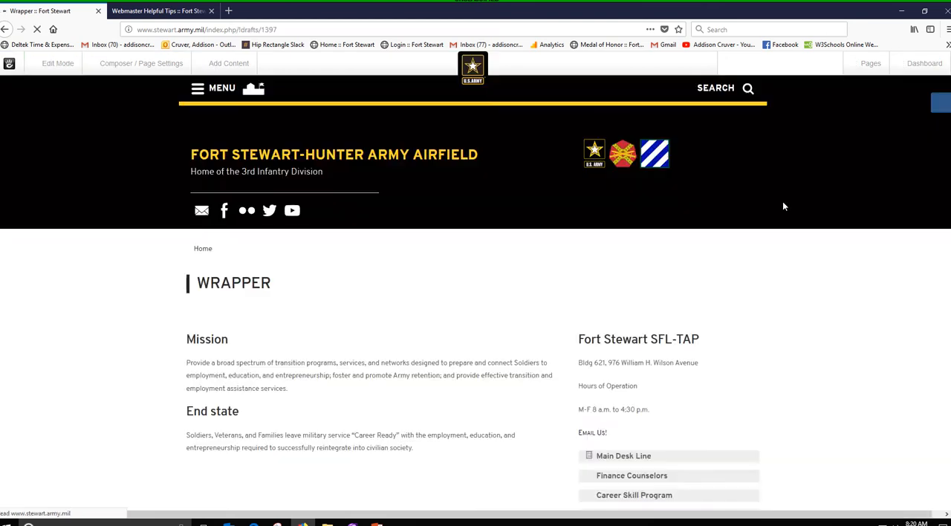
{"action": "scroll", "coordinate": [643, 260], "scroll_direction": "down", "scroll_amount": 1}
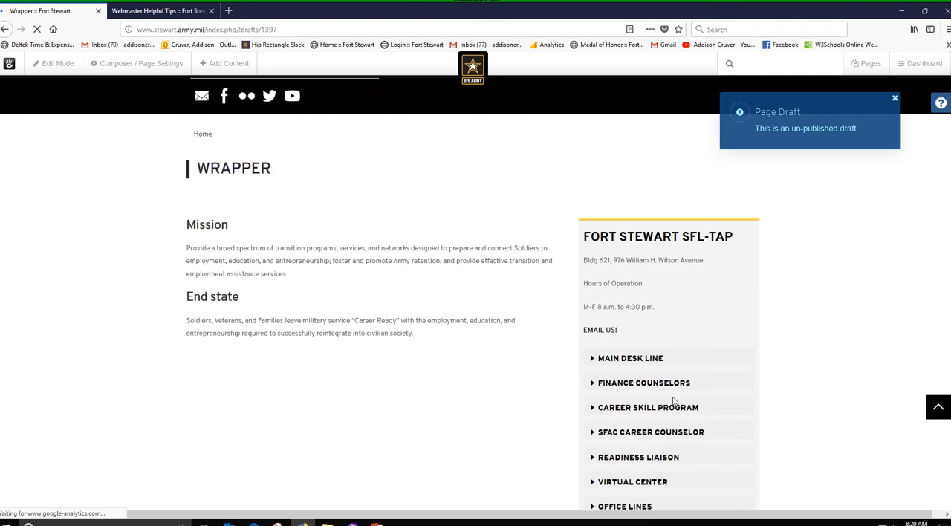
{"action": "scroll", "coordinate": [688, 295], "scroll_direction": "down", "scroll_amount": 2}
{"action": "scroll", "coordinate": [688, 295], "scroll_direction": "down", "scroll_amount": 1}
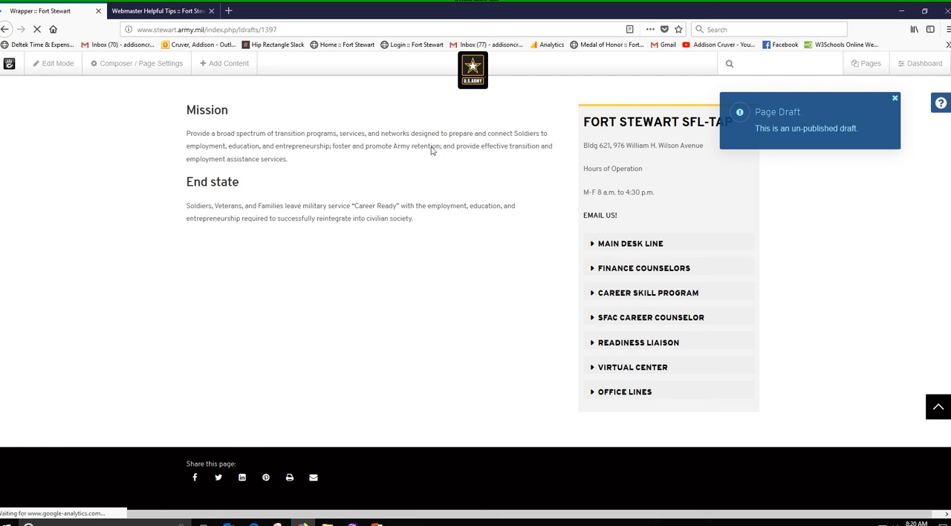
- Reopen the page for editing and set the sidebar accordion's semantic title tag to H3
{"action": "left_click", "coordinate": [58, 72]}
{"action": "scroll", "coordinate": [707, 344], "scroll_direction": "down", "scroll_amount": 4}
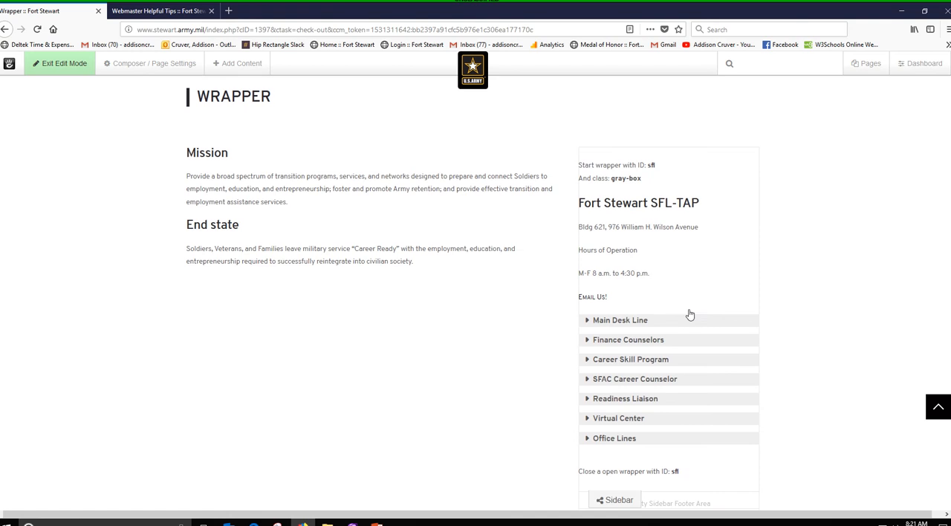
{"action": "scroll", "coordinate": [689, 314], "scroll_direction": "down", "scroll_amount": 2}
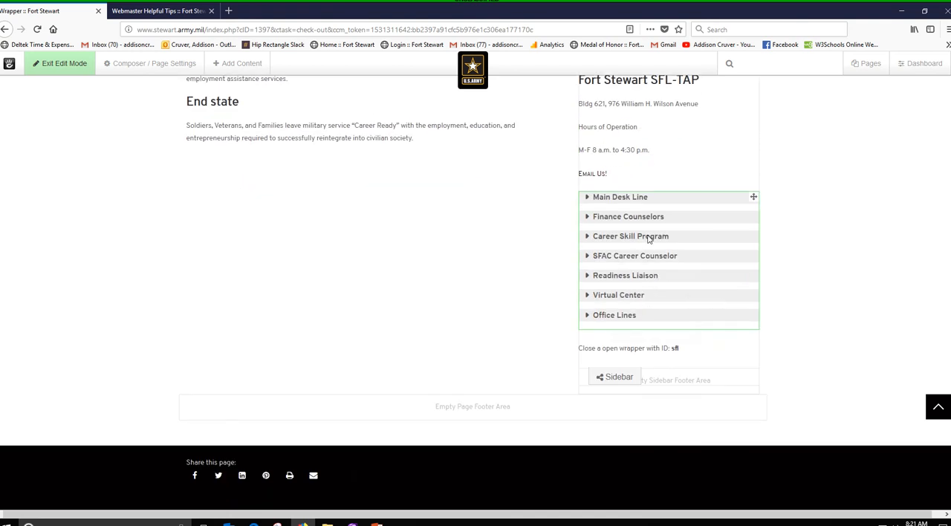
{"action": "left_click", "coordinate": [649, 238]}
{"action": "left_click", "coordinate": [623, 250]}
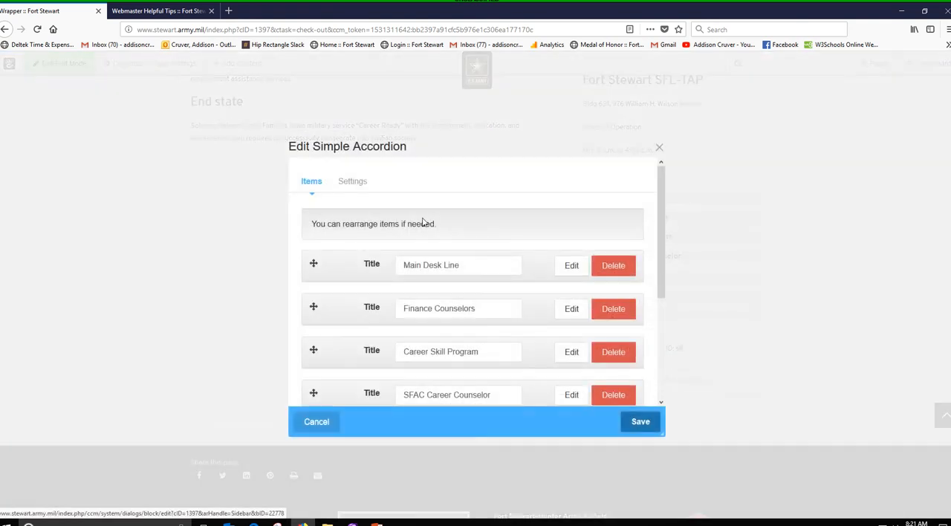
{"action": "left_click", "coordinate": [352, 181]}
{"action": "left_click", "coordinate": [368, 329]}
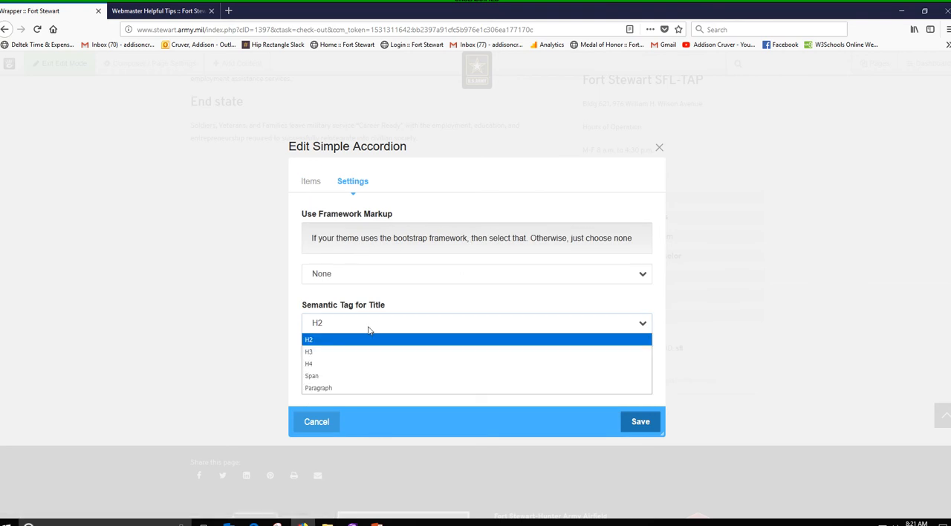
{"action": "left_click", "coordinate": [369, 330]}
{"action": "left_click", "coordinate": [367, 322]}
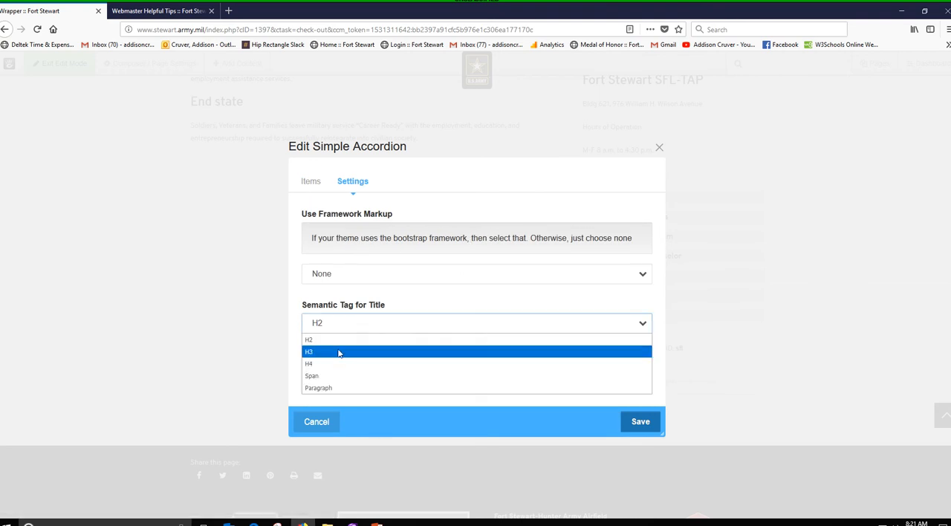
{"action": "left_click", "coordinate": [338, 353]}
{"action": "left_click", "coordinate": [637, 421]}
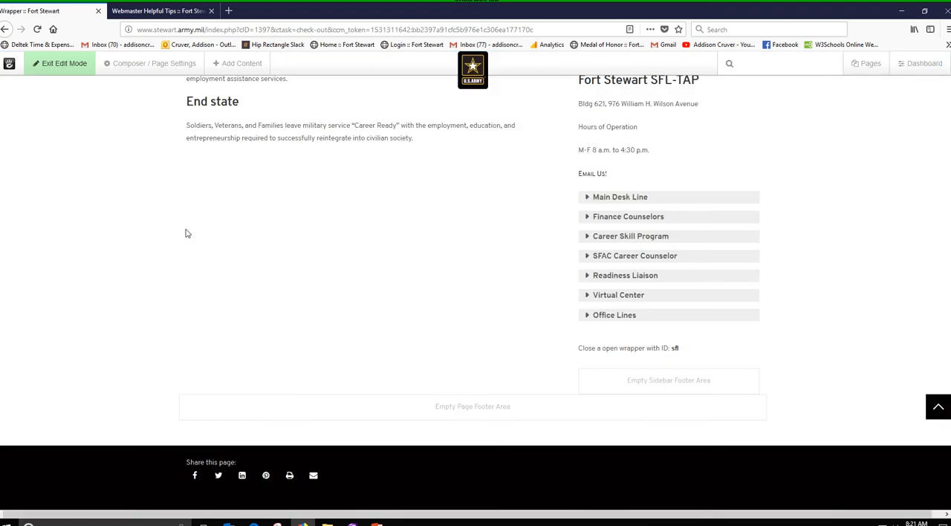
- Save the draft with the new accordion title tag and review the accordion titles inside the gray box
{"action": "left_click", "coordinate": [73, 68]}
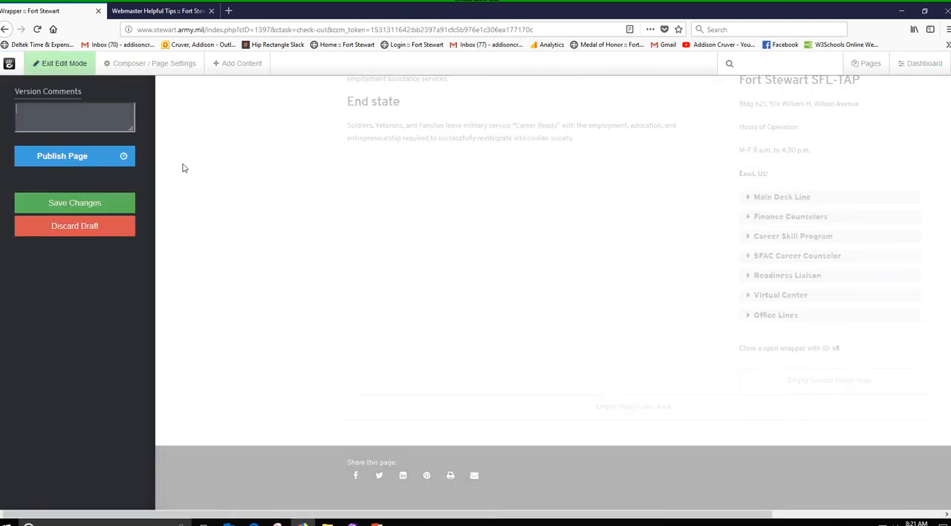
{"action": "left_click", "coordinate": [61, 202]}
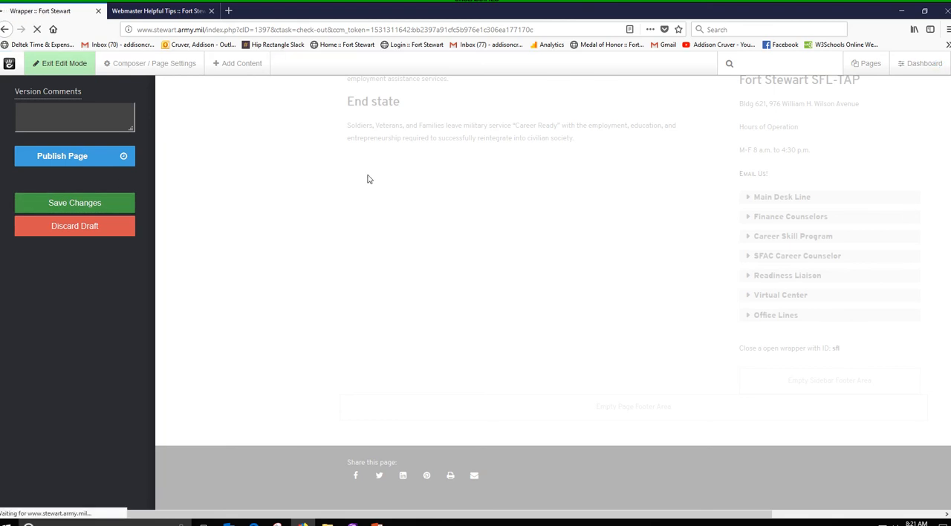
{"action": "scroll", "coordinate": [674, 323], "scroll_direction": "down", "scroll_amount": 1}
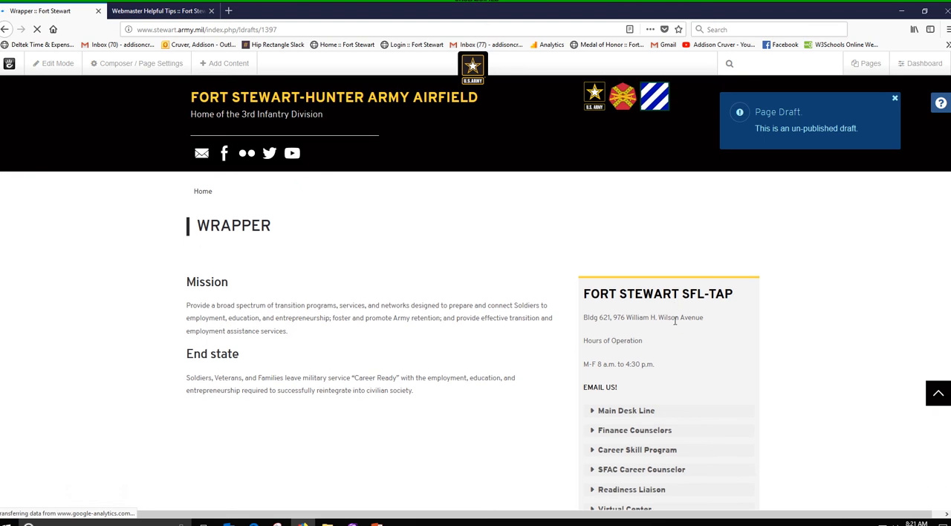
{"action": "scroll", "coordinate": [675, 321], "scroll_direction": "down", "scroll_amount": 2}
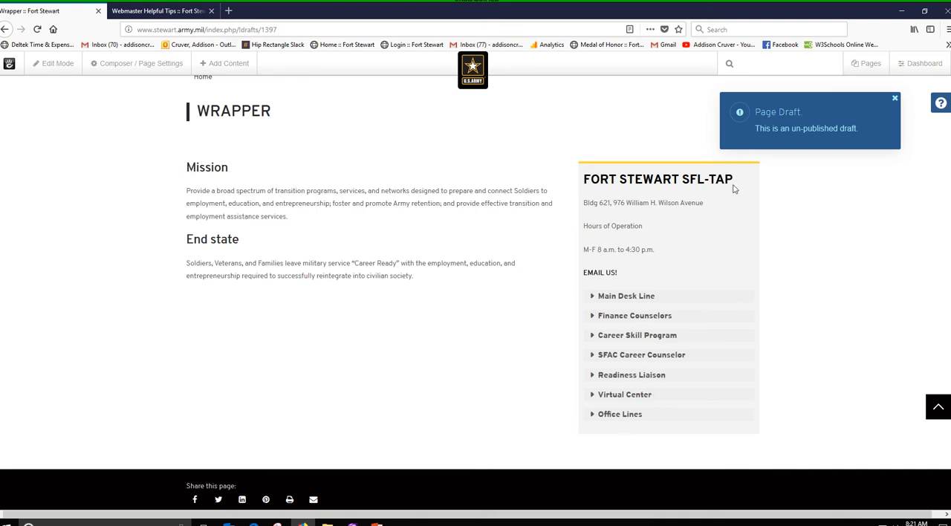
- Reopen the Wrapper page for editing, and compare the sample boxes from tan-box through black-outline-box on the webmaster tips page
{"action": "left_click", "coordinate": [53, 64]}
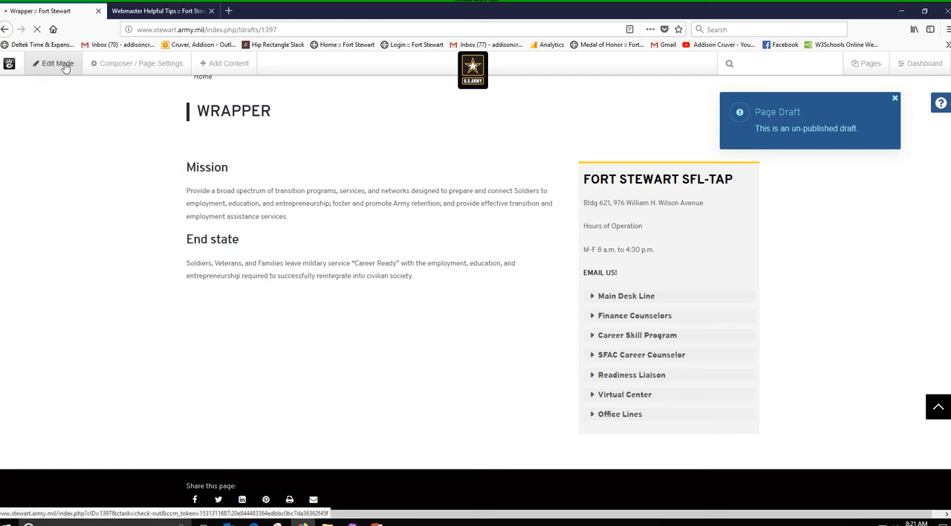
{"action": "left_click", "coordinate": [151, 11]}
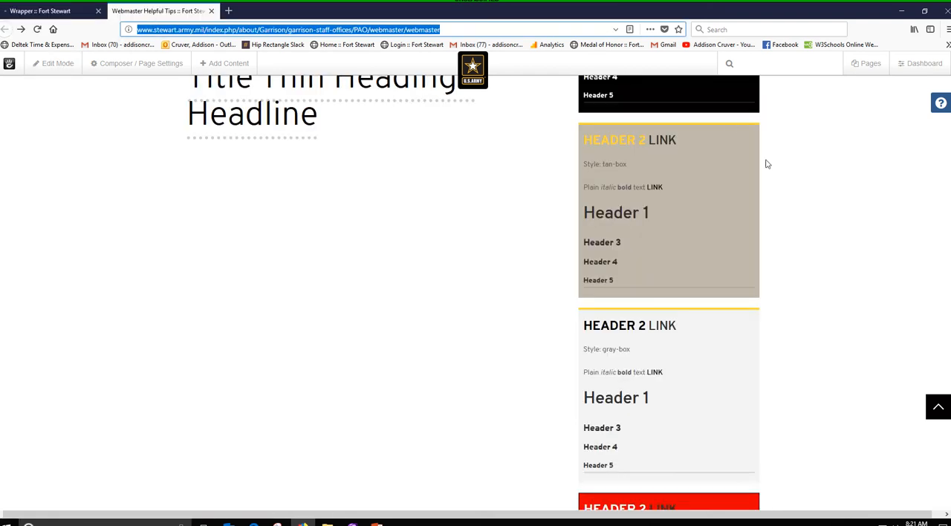
{"action": "scroll", "coordinate": [701, 354], "scroll_direction": "down", "scroll_amount": 5}
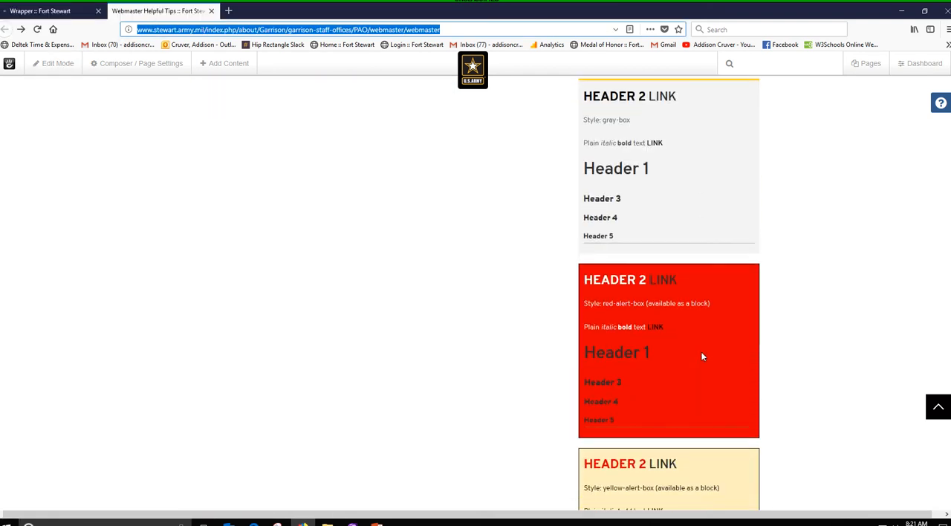
{"action": "scroll", "coordinate": [702, 356], "scroll_direction": "down", "scroll_amount": 2}
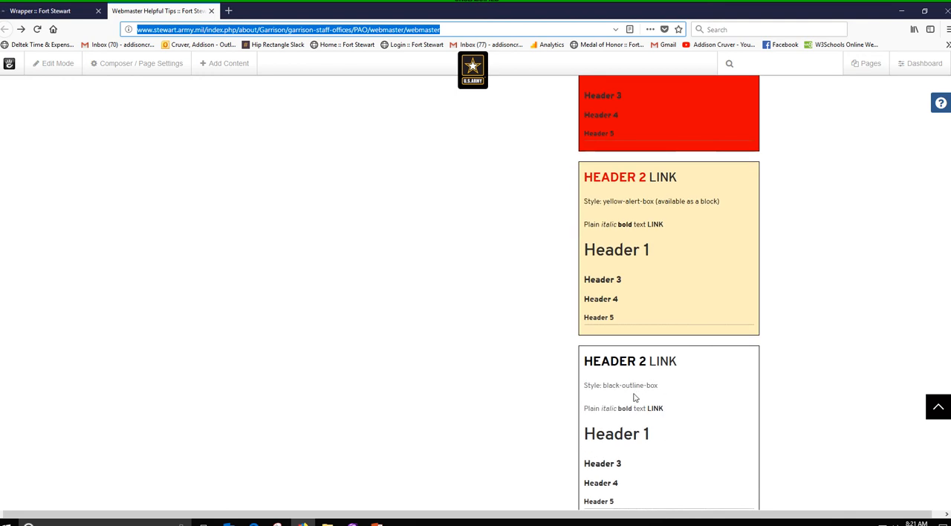
{"action": "scroll", "coordinate": [662, 413], "scroll_direction": "down", "scroll_amount": 2}
{"action": "scroll", "coordinate": [708, 277], "scroll_direction": "up", "scroll_amount": 4}
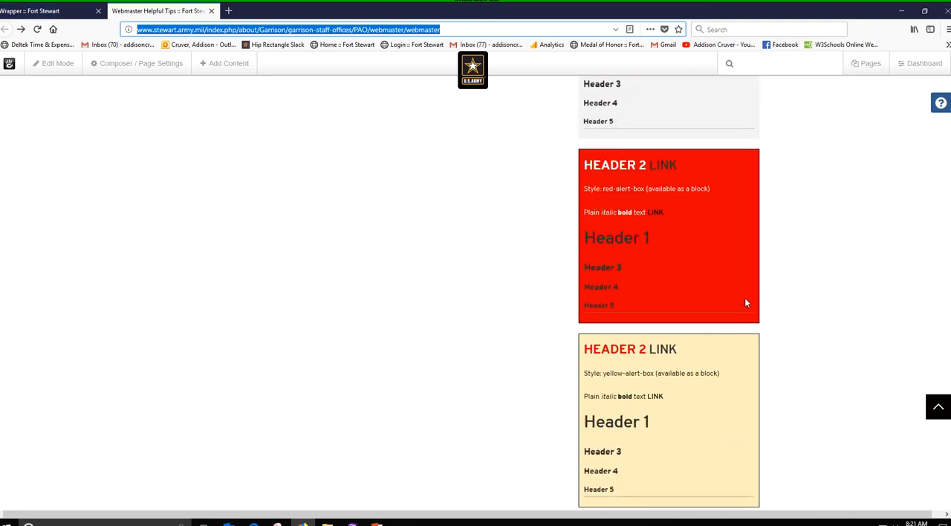
- Return from the webmaster tips samples to the Wrapper page and place a Black Box Feature block below the End state text
{"action": "scroll", "coordinate": [691, 392], "scroll_direction": "down", "scroll_amount": 1}
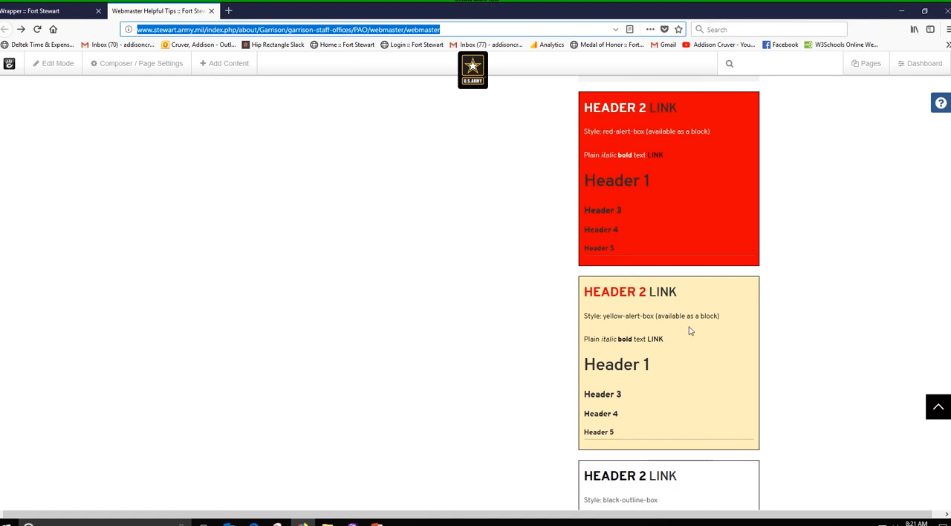
{"action": "left_click", "coordinate": [57, 12]}
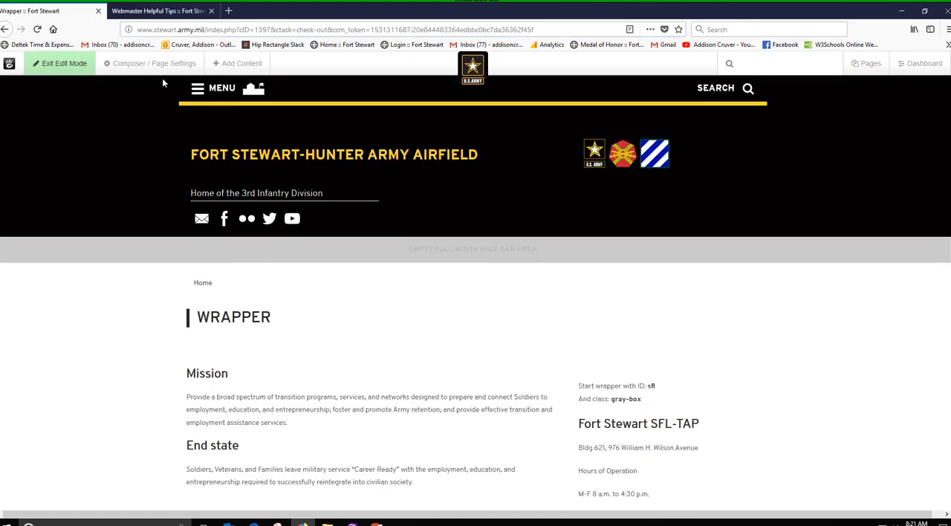
{"action": "scroll", "coordinate": [367, 371], "scroll_direction": "down", "scroll_amount": 3}
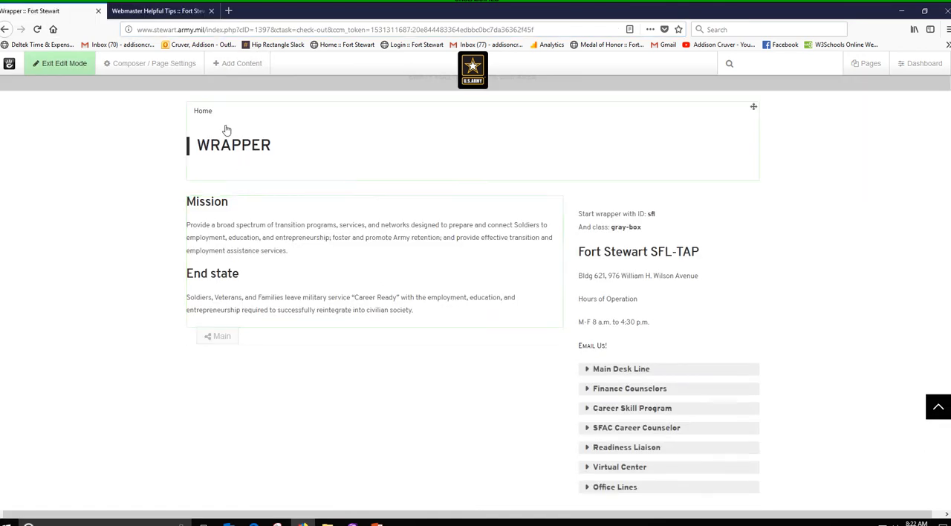
{"action": "left_click", "coordinate": [245, 66]}
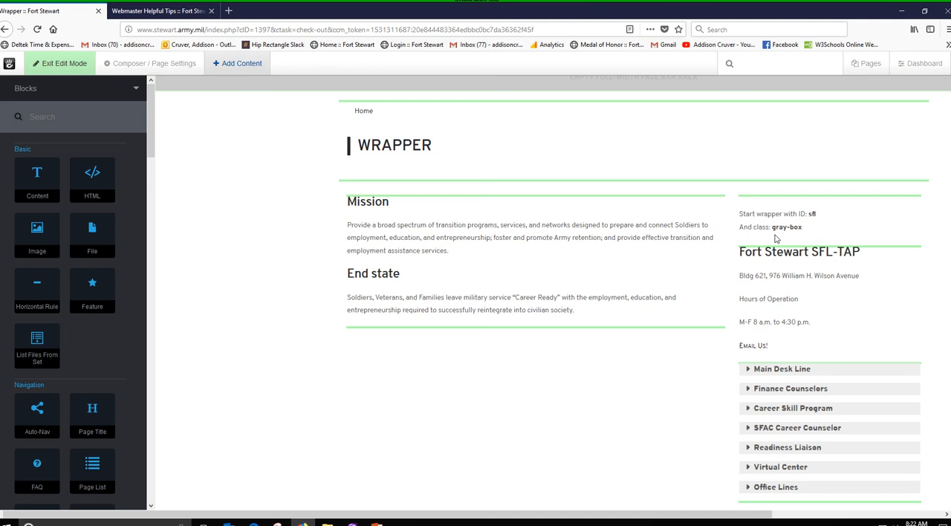
{"action": "left_click_drag", "start_coordinate": [151, 119], "coordinate": [150, 444]}
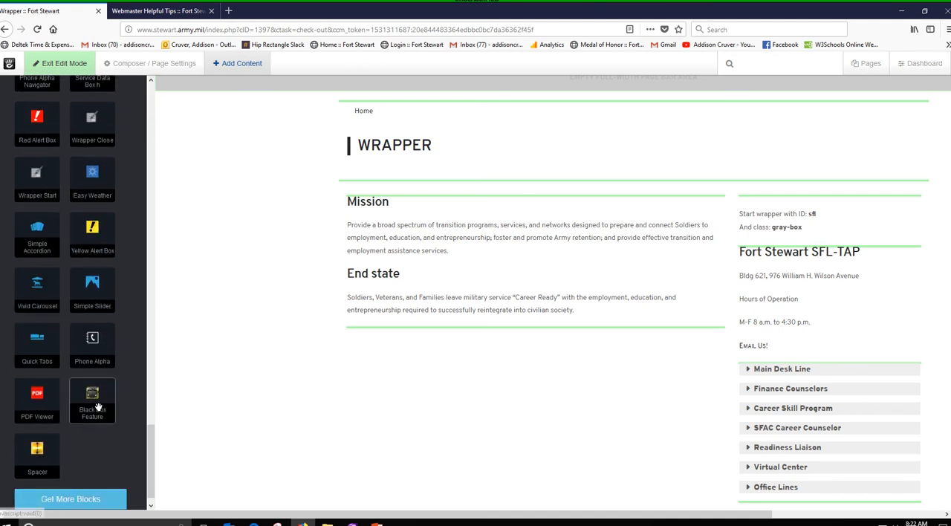
{"action": "left_click_drag", "start_coordinate": [93, 406], "coordinate": [295, 335]}
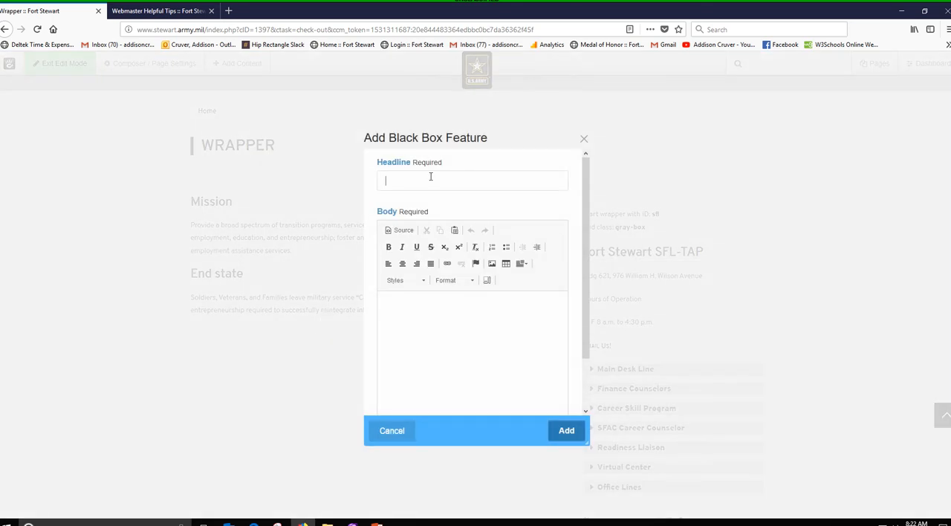
- Give the Black Box Feature the headline "Headline" and the body "text.", and add it to the page
{"action": "left_click", "coordinate": [430, 179]}
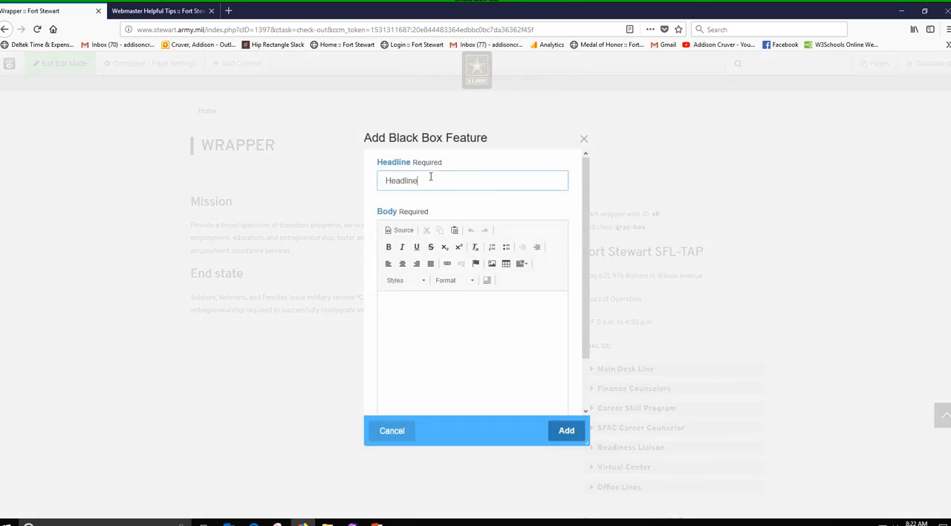
{"action": "type", "text": "Headline"}
{"action": "key", "text": "Tab"}
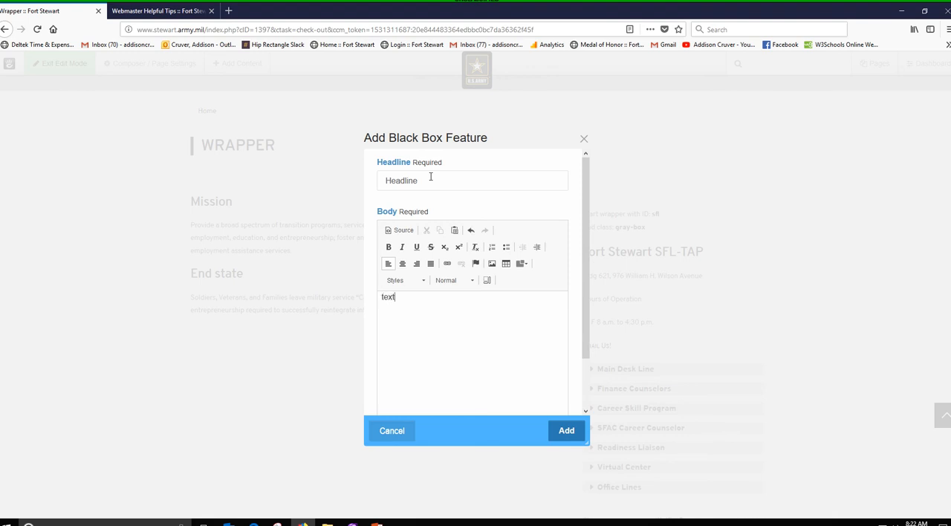
{"action": "type", "text": "text."}
{"action": "left_click", "coordinate": [570, 435]}
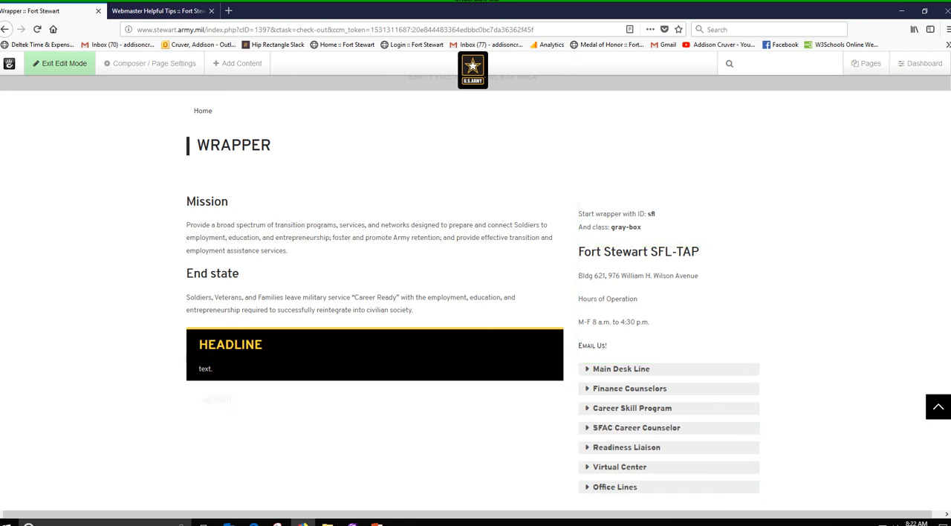
- Place a Yellow Alert Box below the black box and enter "Headline" and "Body Text." as separate paragraphs
{"action": "left_click", "coordinate": [229, 65]}
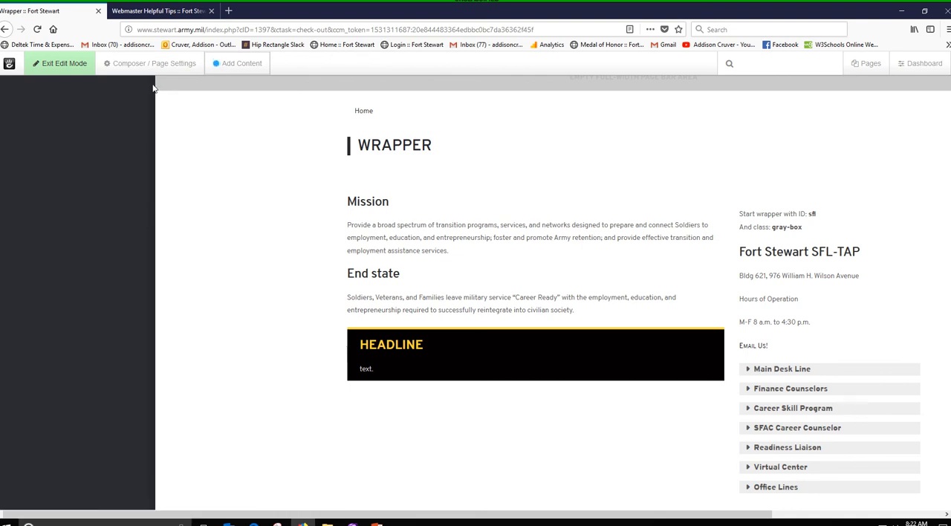
{"action": "left_click_drag", "start_coordinate": [150, 115], "coordinate": [150, 464]}
{"action": "left_click_drag", "start_coordinate": [102, 218], "coordinate": [318, 377]}
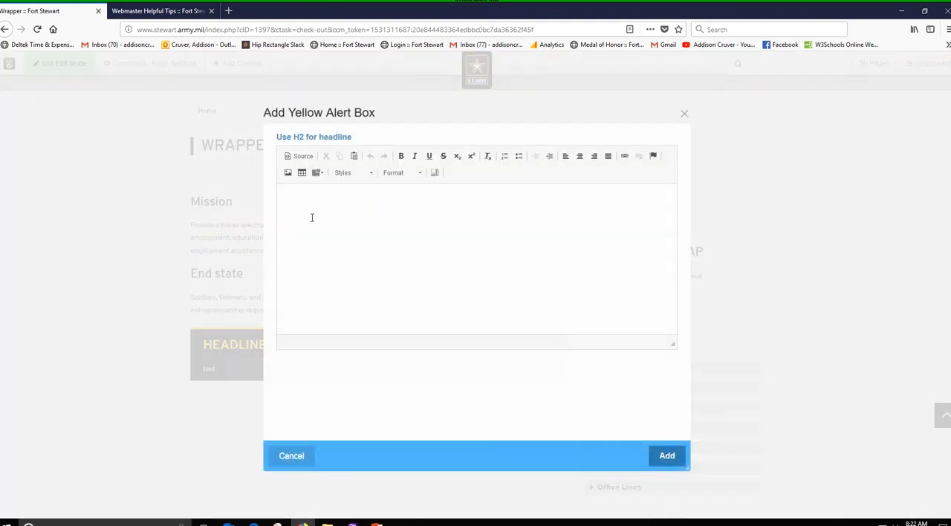
{"action": "left_click", "coordinate": [312, 217]}
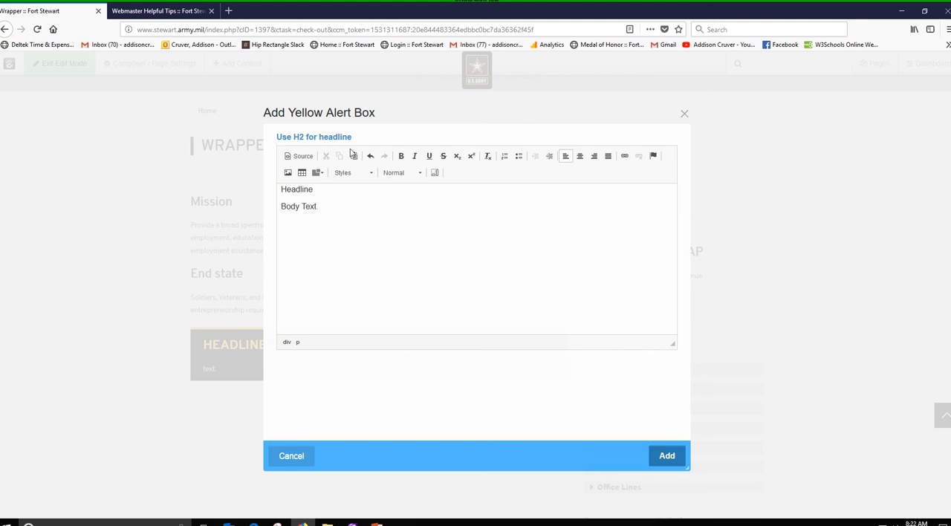
- Check the yellow-alert-box sample on the webmaster tips page, format the "Headline" line as Heading 2, and add the block
{"action": "left_click", "coordinate": [169, 11]}
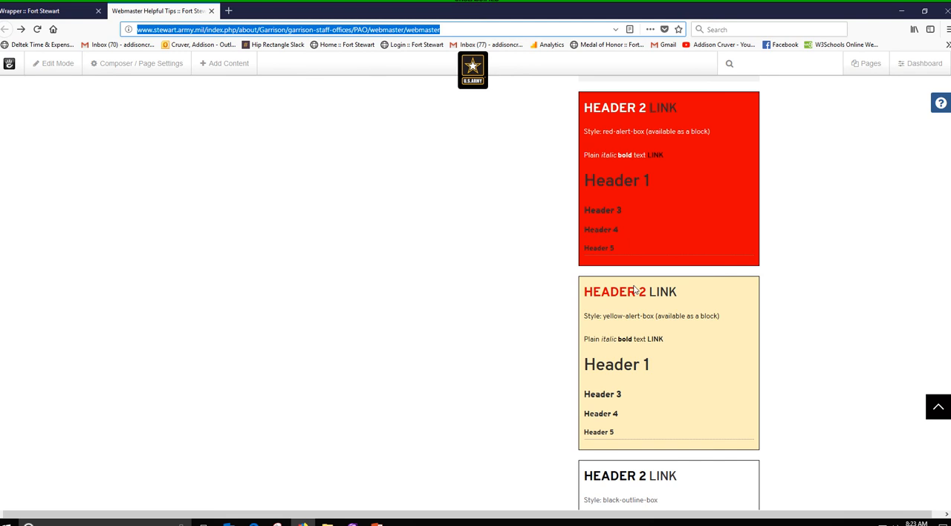
{"action": "left_click", "coordinate": [46, 15]}
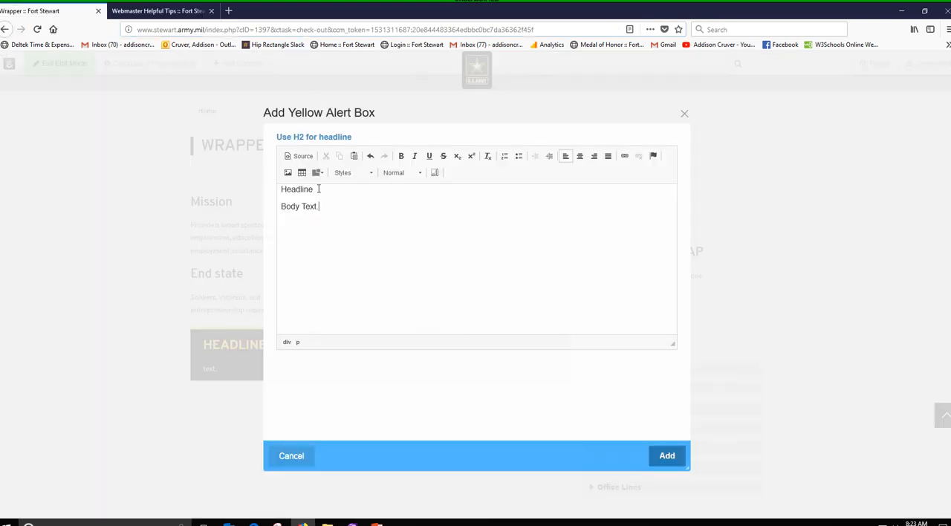
{"action": "left_click_drag", "start_coordinate": [318, 189], "coordinate": [278, 189]}
{"action": "left_click", "coordinate": [395, 178]}
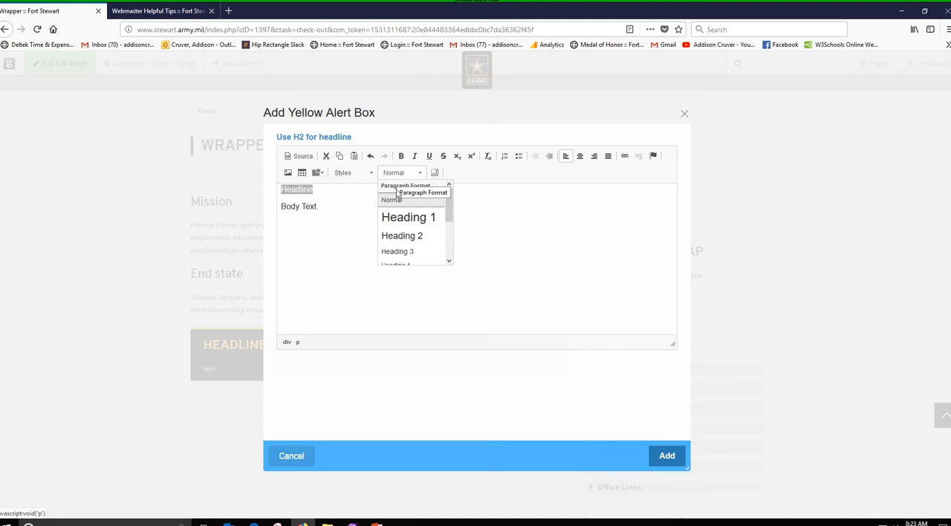
{"action": "left_click", "coordinate": [405, 236]}
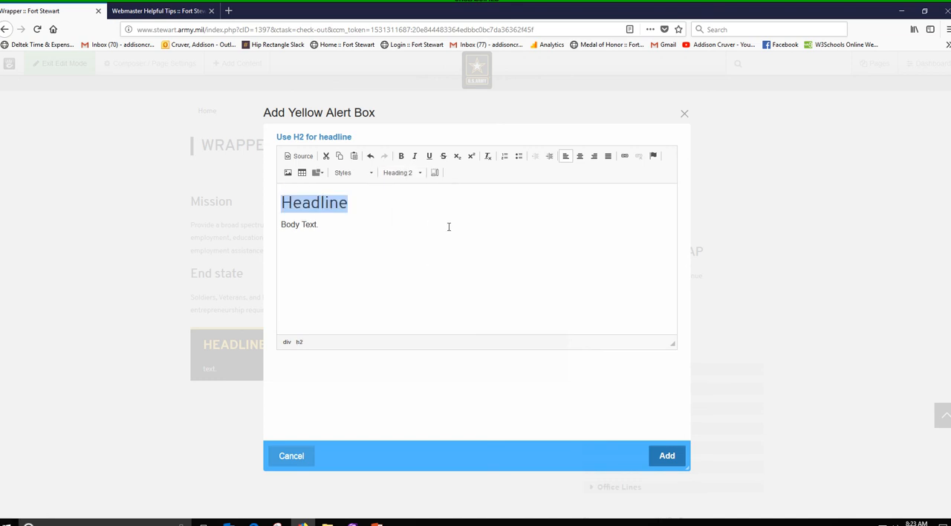
{"action": "left_click", "coordinate": [666, 455]}
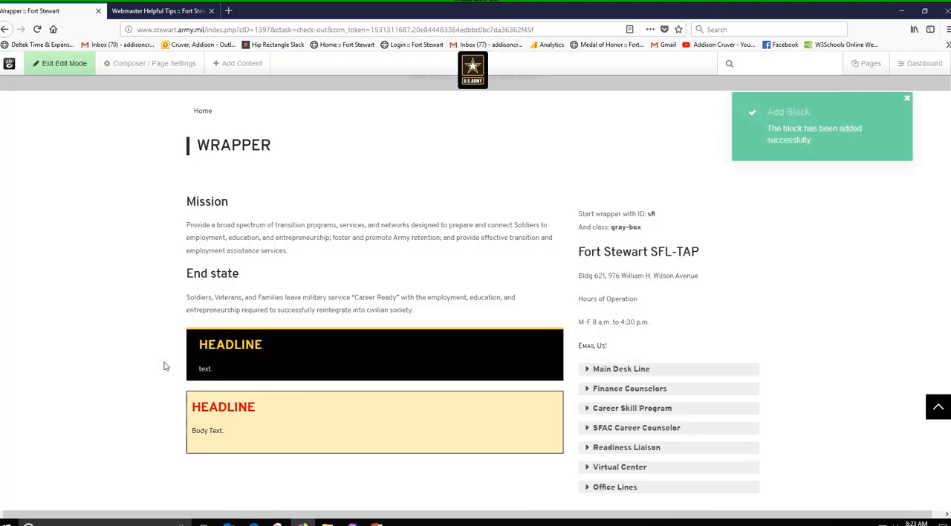
- Place a Red Alert Box below the yellow one and enter "Heading" and "body text." as separate paragraphs
{"action": "scroll", "coordinate": [166, 366], "scroll_direction": "down", "scroll_amount": 3}
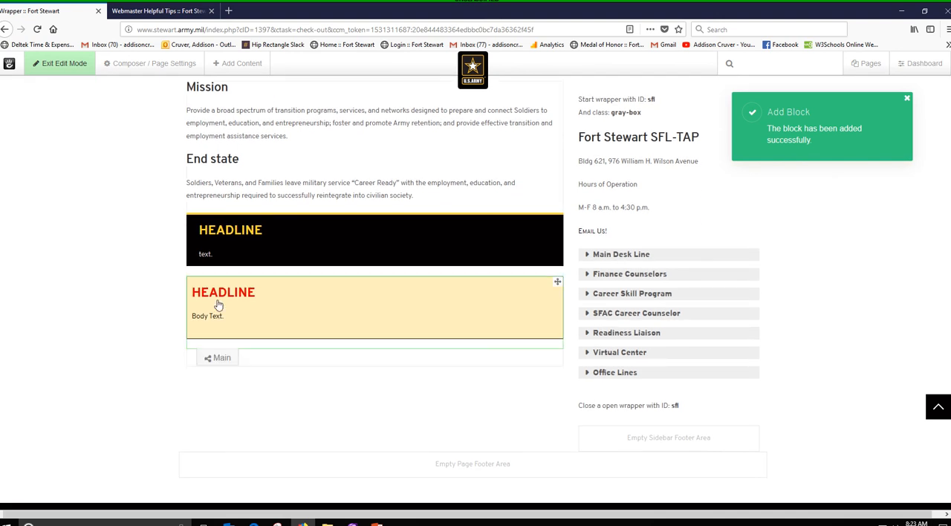
{"action": "left_click", "coordinate": [235, 69]}
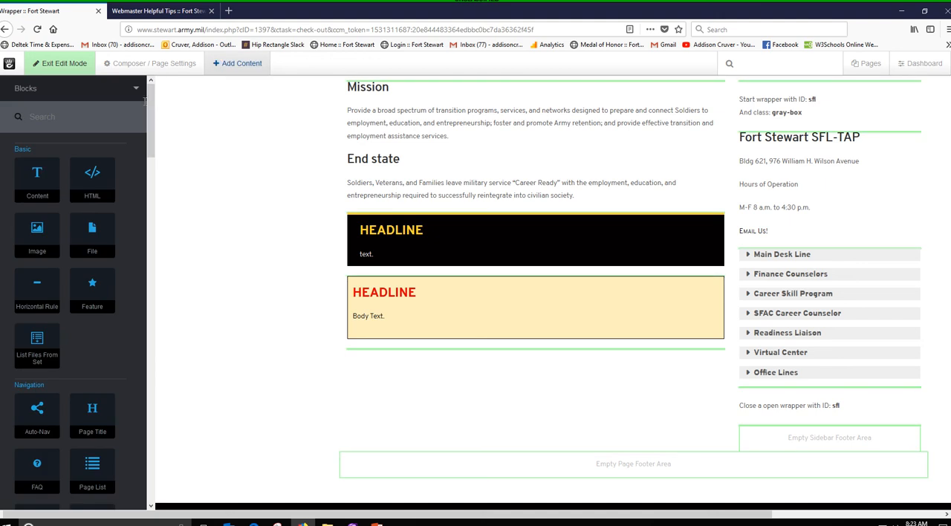
{"action": "scroll", "coordinate": [137, 215], "scroll_direction": "down", "scroll_amount": 10}
{"action": "scroll", "coordinate": [133, 327], "scroll_direction": "down", "scroll_amount": 15}
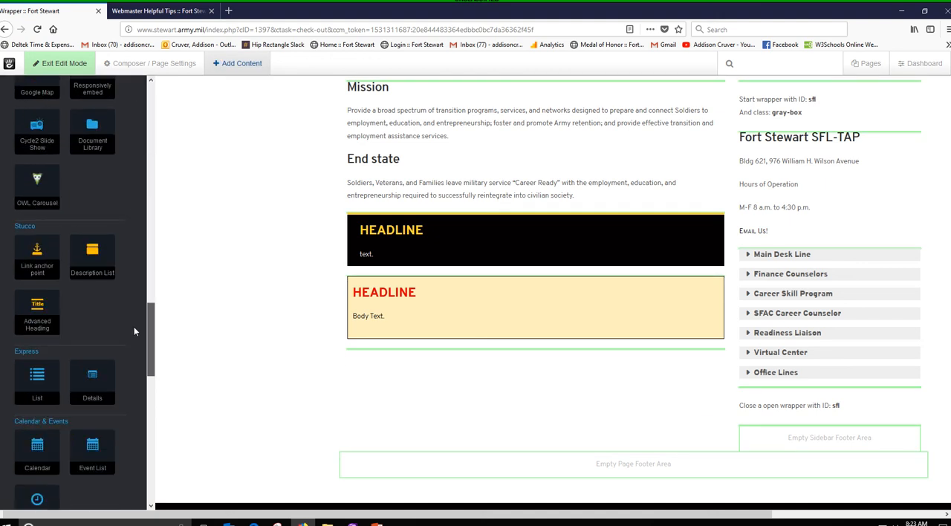
{"action": "left_click_drag", "start_coordinate": [45, 355], "coordinate": [317, 370]}
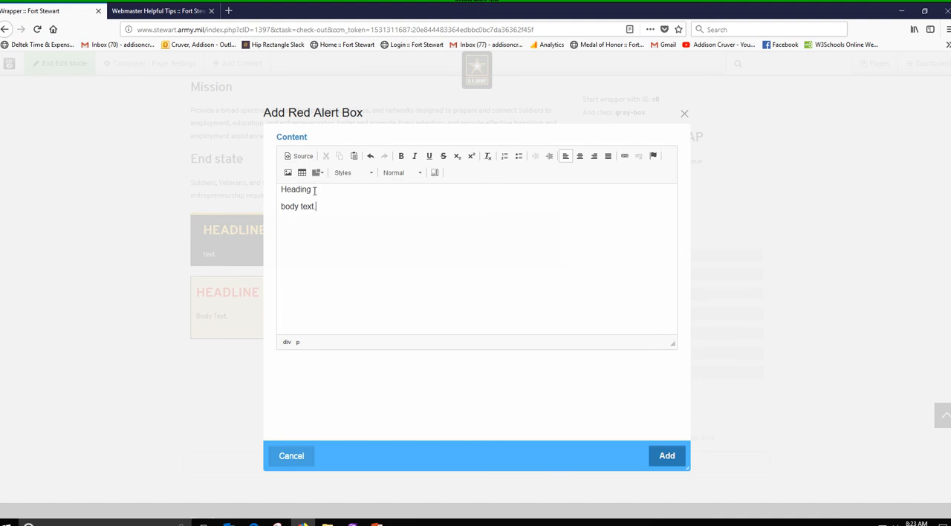
- Format the red alert box's "Heading" line as Heading 2 and add the block to the page
{"action": "left_click_drag", "start_coordinate": [314, 190], "coordinate": [279, 188]}
{"action": "left_click", "coordinate": [398, 173]}
{"action": "left_click", "coordinate": [402, 253]}
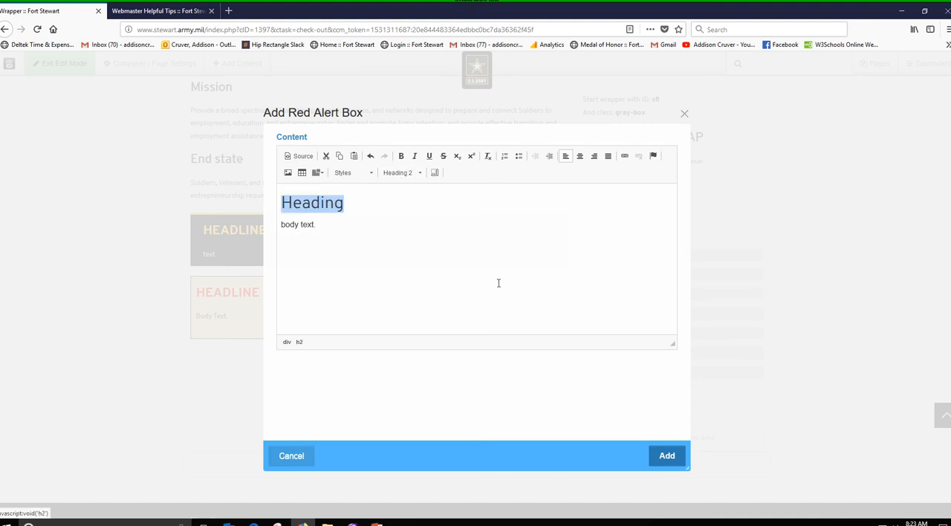
{"action": "left_click", "coordinate": [677, 456]}
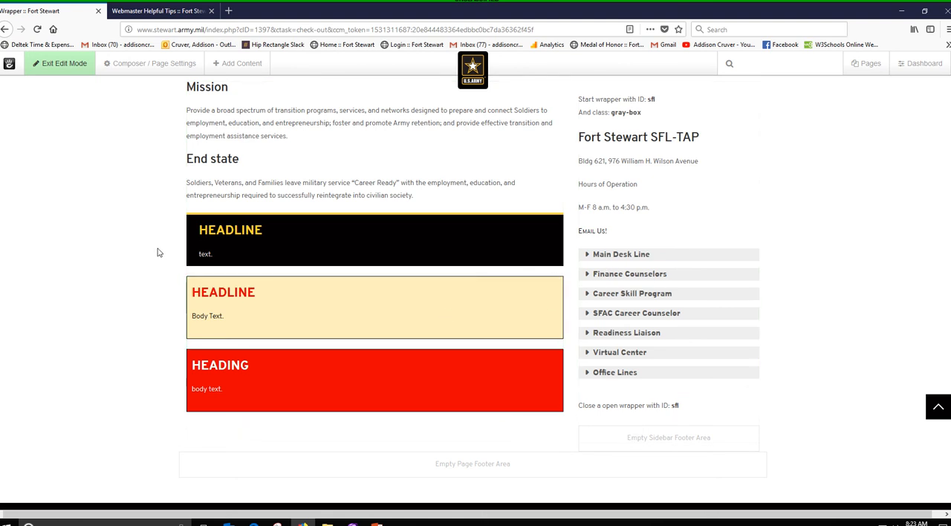
- Review the black, yellow and red boxes beside the sidebar wrapper and compare them with the samples on the webmaster tips page
{"action": "scroll", "coordinate": [157, 250], "scroll_direction": "up", "scroll_amount": 1}
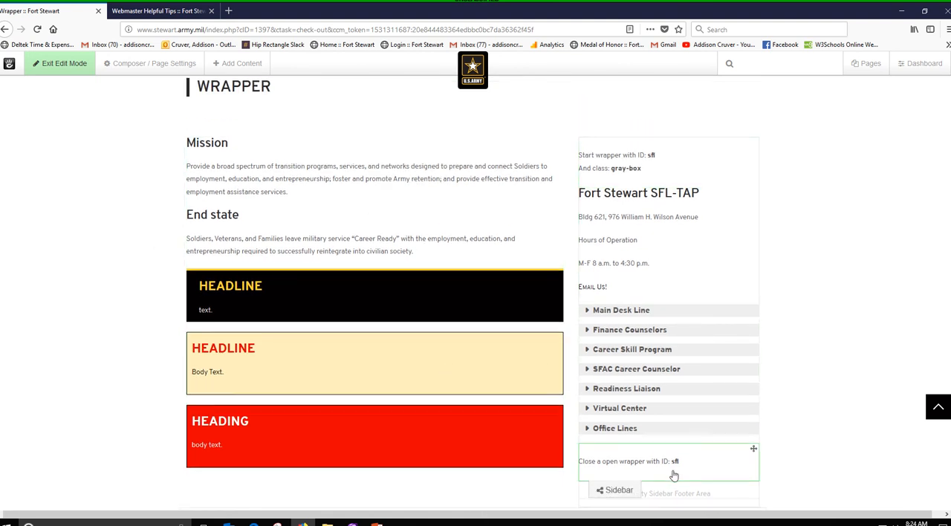
{"action": "scroll", "coordinate": [668, 471], "scroll_direction": "down", "scroll_amount": 1}
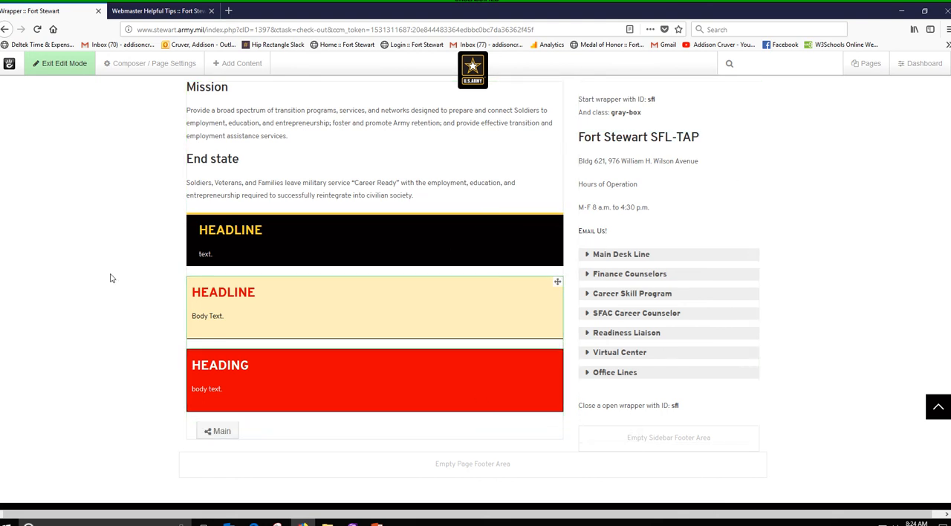
{"action": "scroll", "coordinate": [93, 277], "scroll_direction": "up", "scroll_amount": 3}
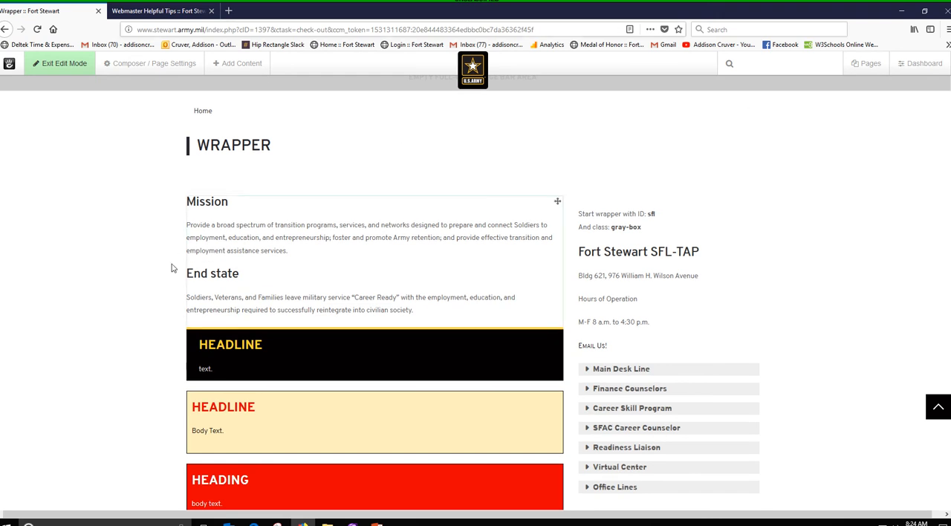
{"action": "left_click", "coordinate": [173, 11]}
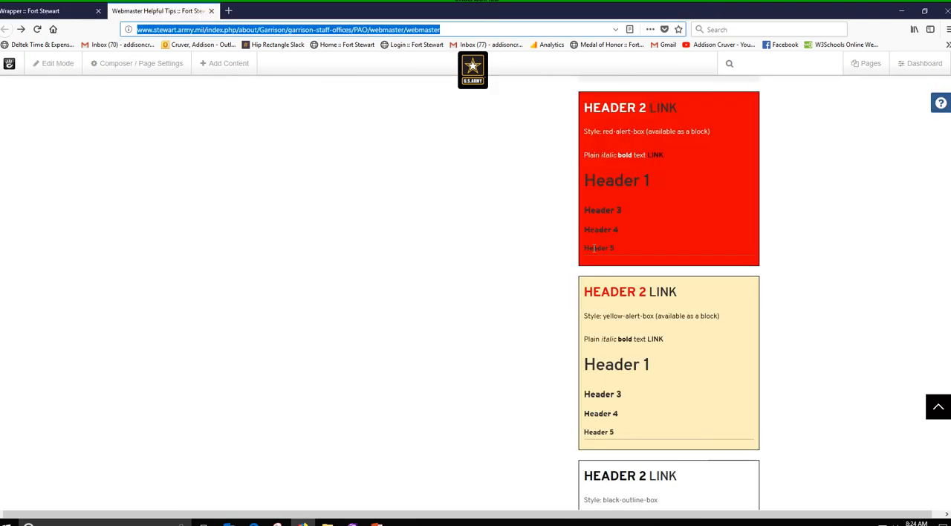
{"action": "left_click", "coordinate": [60, 14]}
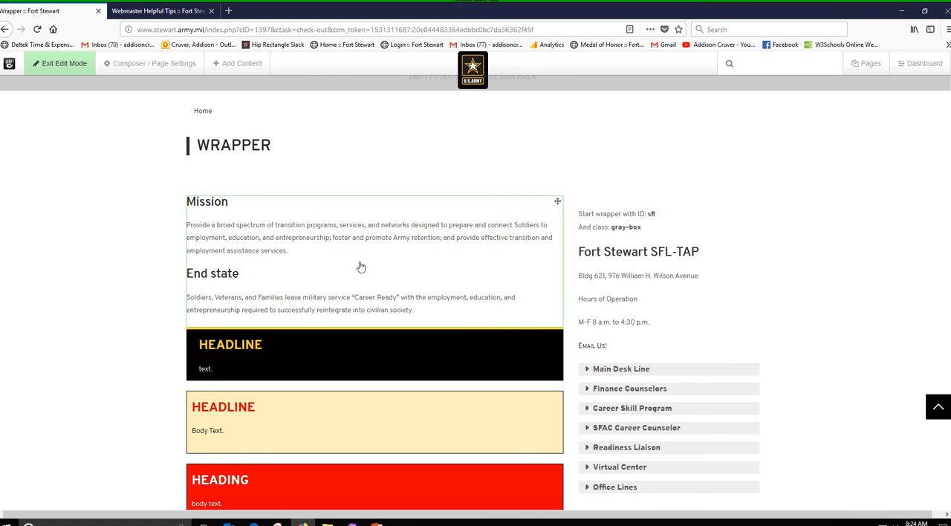